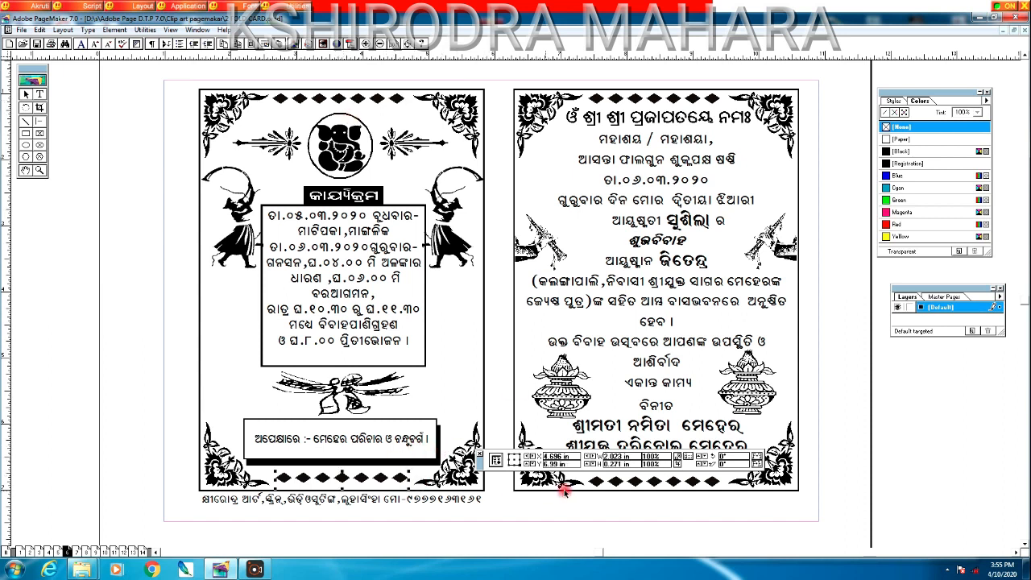
# Step: Select the right page's border rows, corner ornaments, clip art and text blocks in turn
pyautogui.click(614, 481)
pyautogui.click(799, 479)
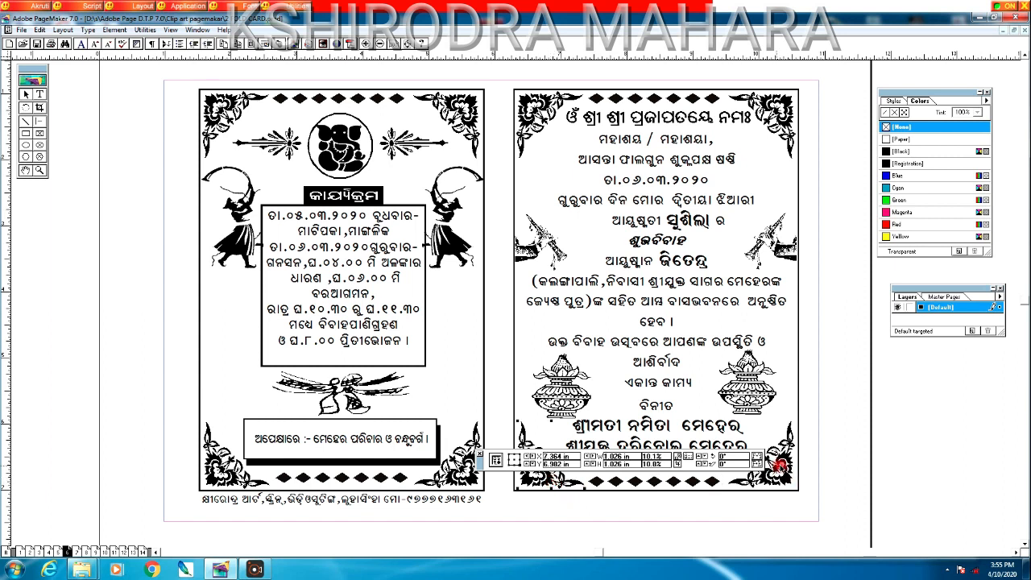
pyautogui.click(786, 253)
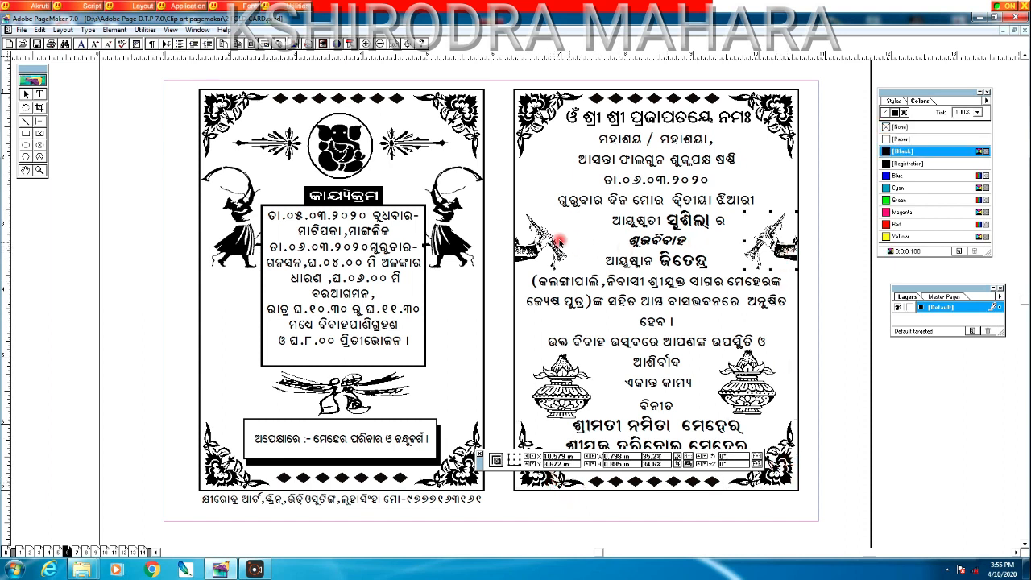
pyautogui.click(554, 115)
pyautogui.click(777, 111)
pyautogui.click(686, 99)
pyautogui.click(663, 122)
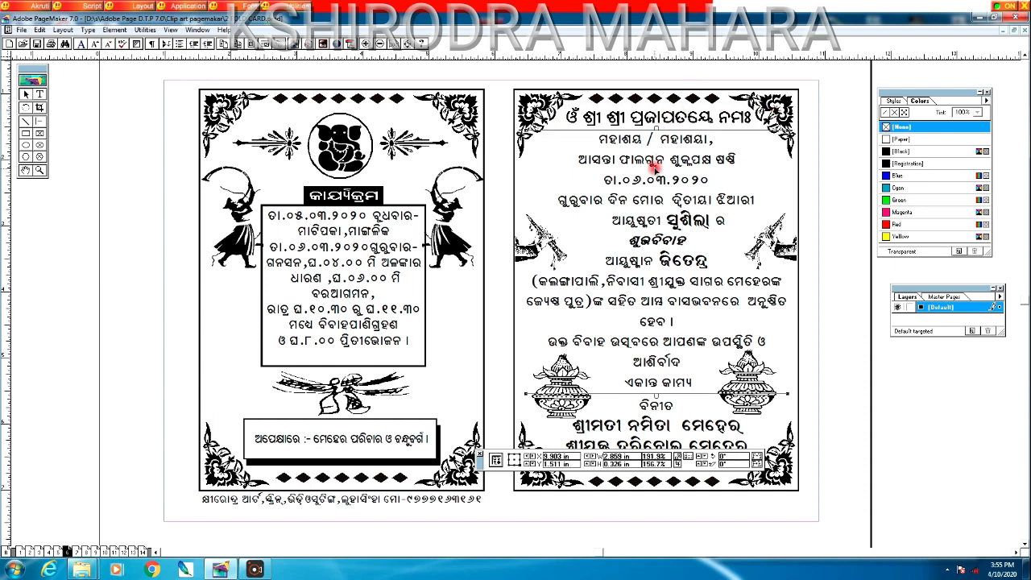
pyautogui.click(665, 421)
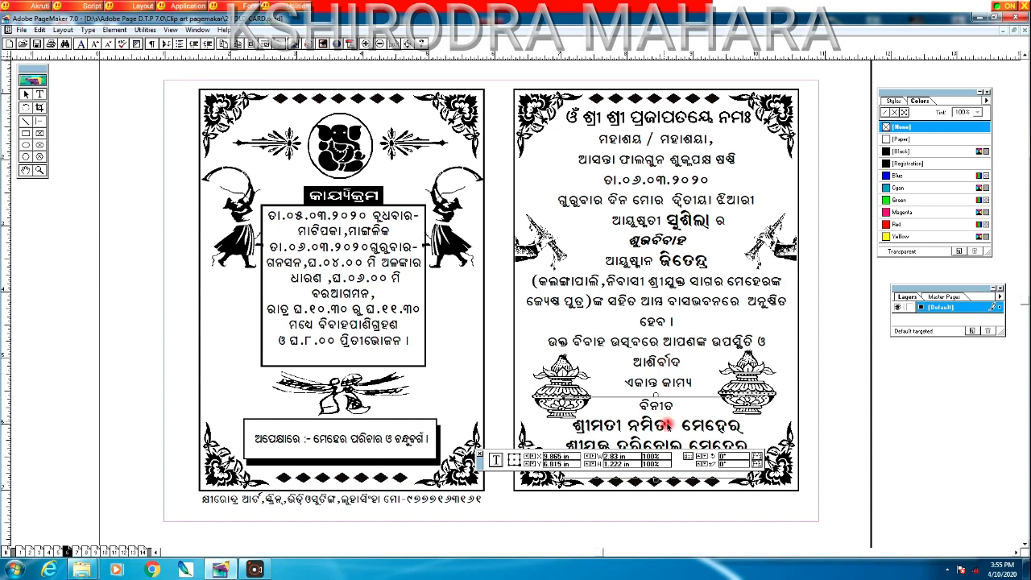
pyautogui.click(544, 381)
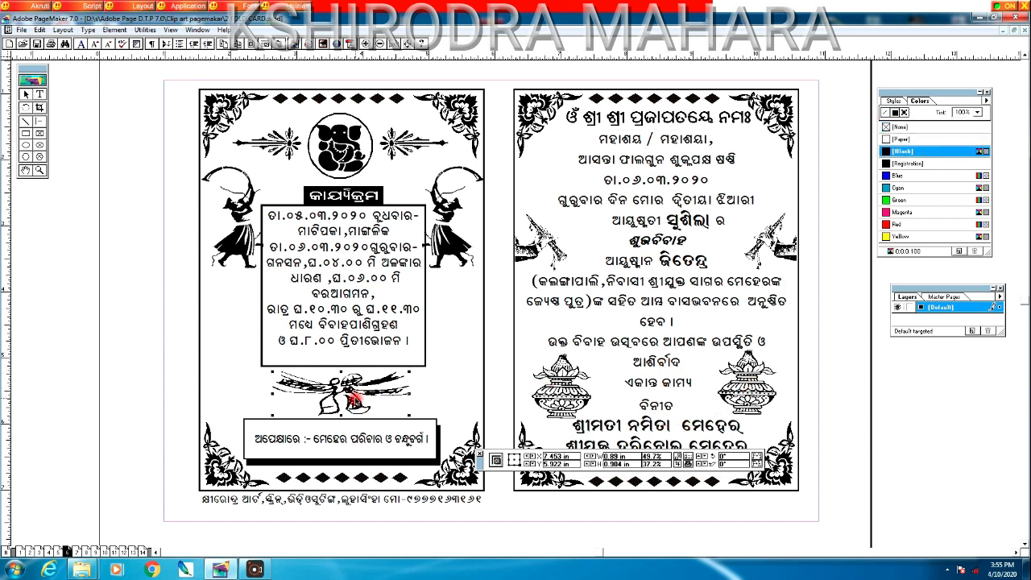
# Step: Nudge the schedule block and programme heading down, then uncover the card's bottom lines
pyautogui.click(339, 349)
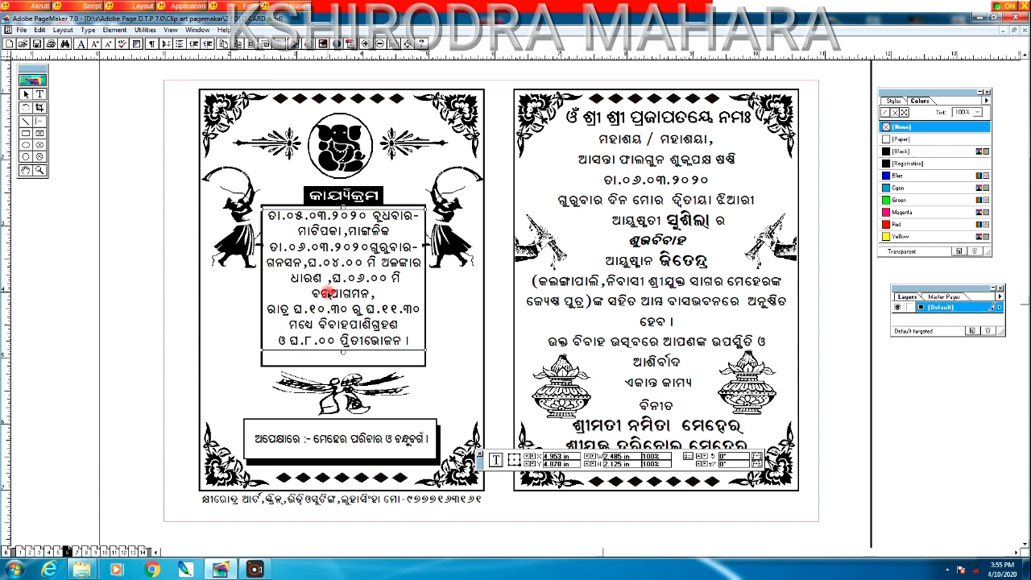
pyautogui.press('Down')
pyautogui.press('Down')
pyautogui.press('Down')
pyautogui.press('Down')
pyautogui.press('Down')
pyautogui.press('Down')
pyautogui.press('Down')
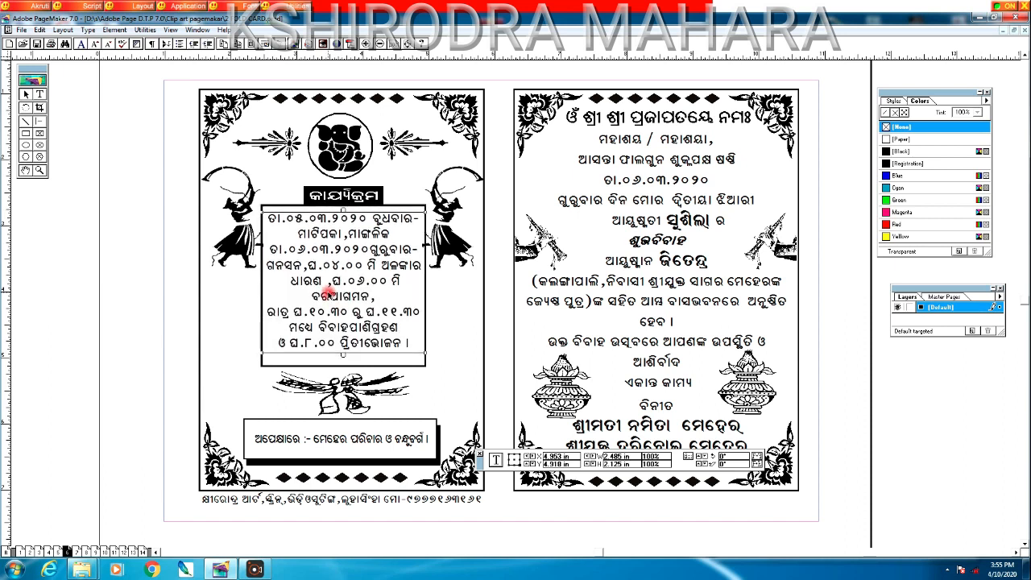
pyautogui.press('Down')
pyautogui.press('Down')
pyautogui.press('Down')
pyautogui.press('Down')
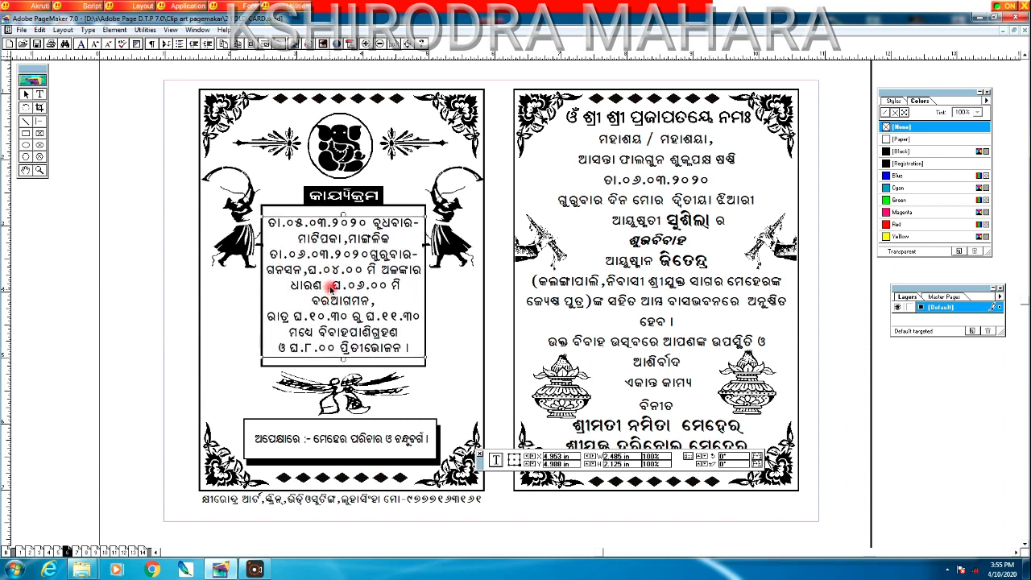
pyautogui.click(343, 197)
pyautogui.press('Down')
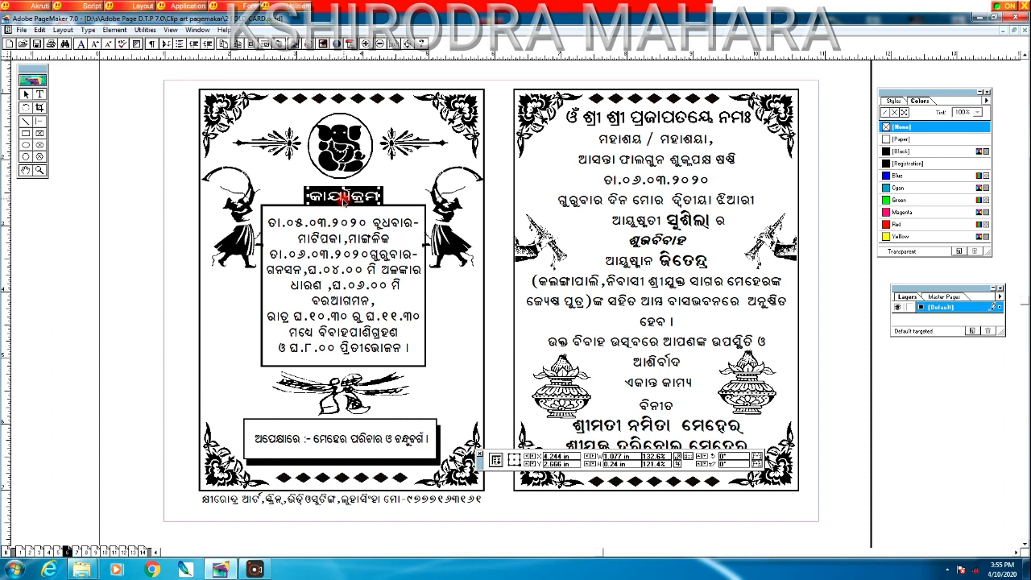
pyautogui.click(468, 469)
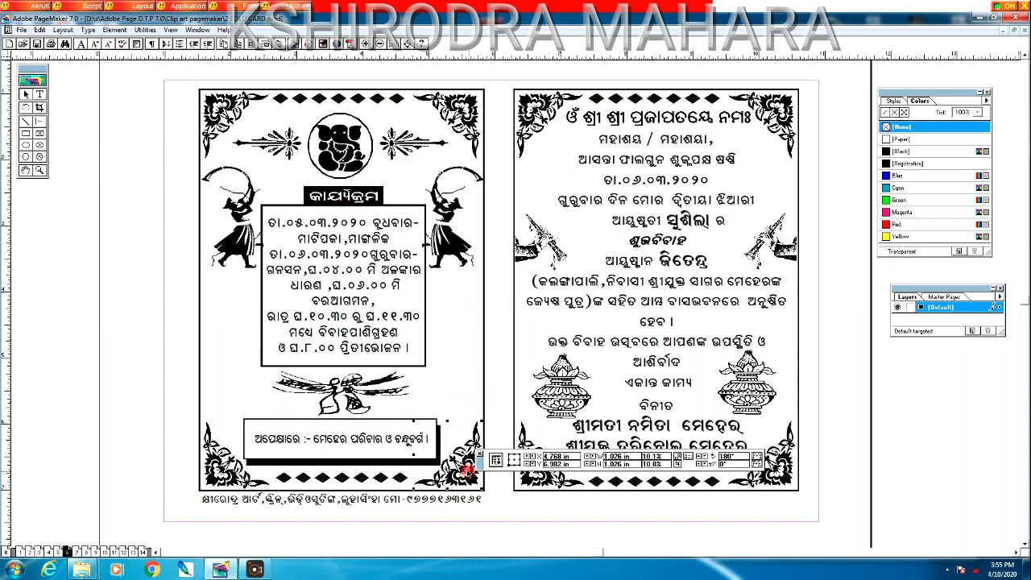
pyautogui.moveTo(477, 467); pyautogui.dragTo(399, 543)
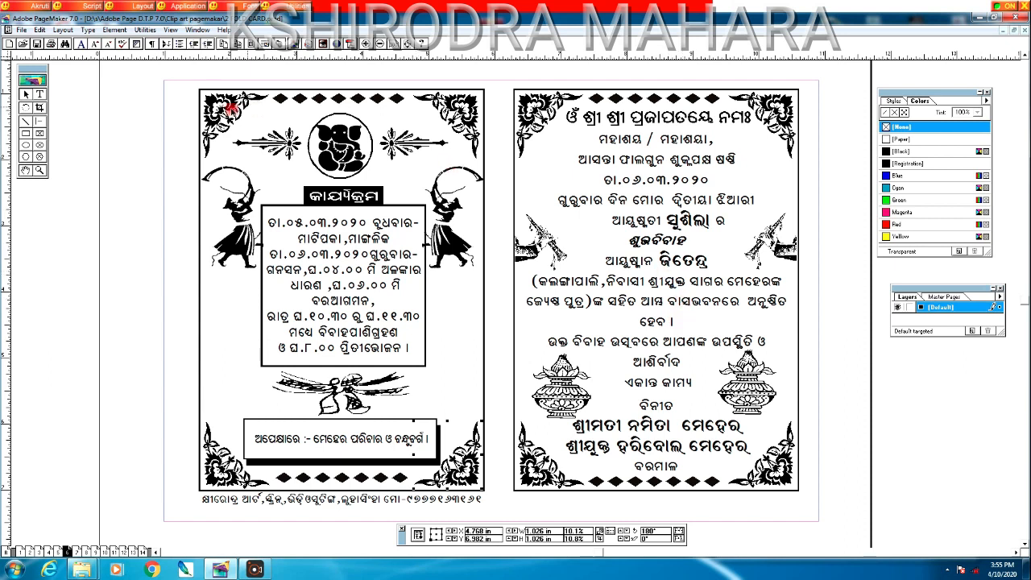
# Step: Marquee-zoom around the whole two-panel card and pan it to the centre of the window
pyautogui.click(26, 170)
pyautogui.moveTo(490, 345)
pyautogui.mouseDown()
pyautogui.moveTo(470, 353)
pyautogui.moveTo(486, 357)
pyautogui.mouseUp()
pyautogui.click(39, 169)
pyautogui.moveTo(182, 91); pyautogui.dragTo(824, 520)
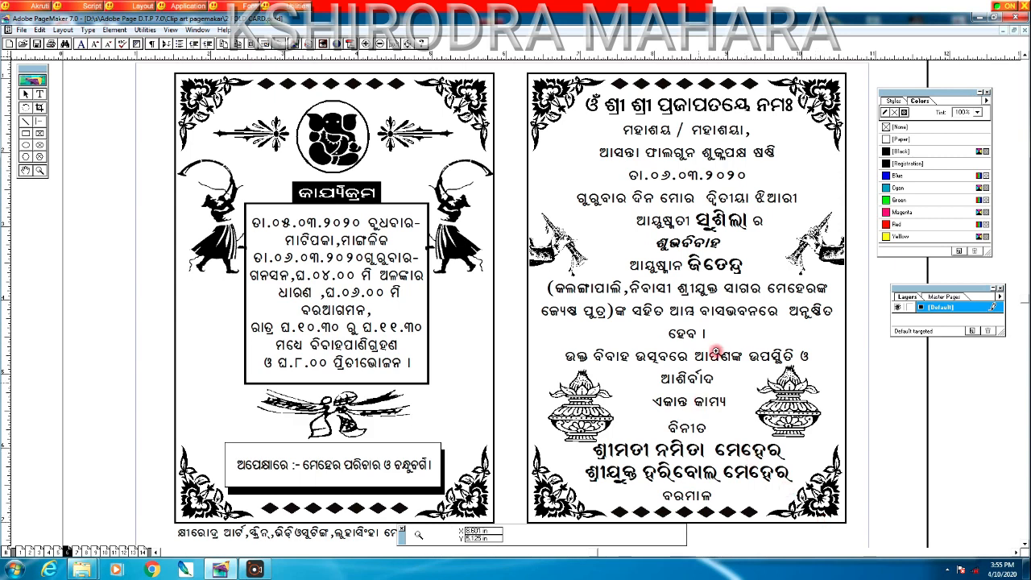
pyautogui.click(24, 169)
pyautogui.moveTo(404, 242); pyautogui.dragTo(359, 247)
pyautogui.moveTo(367, 304); pyautogui.dragTo(337, 300)
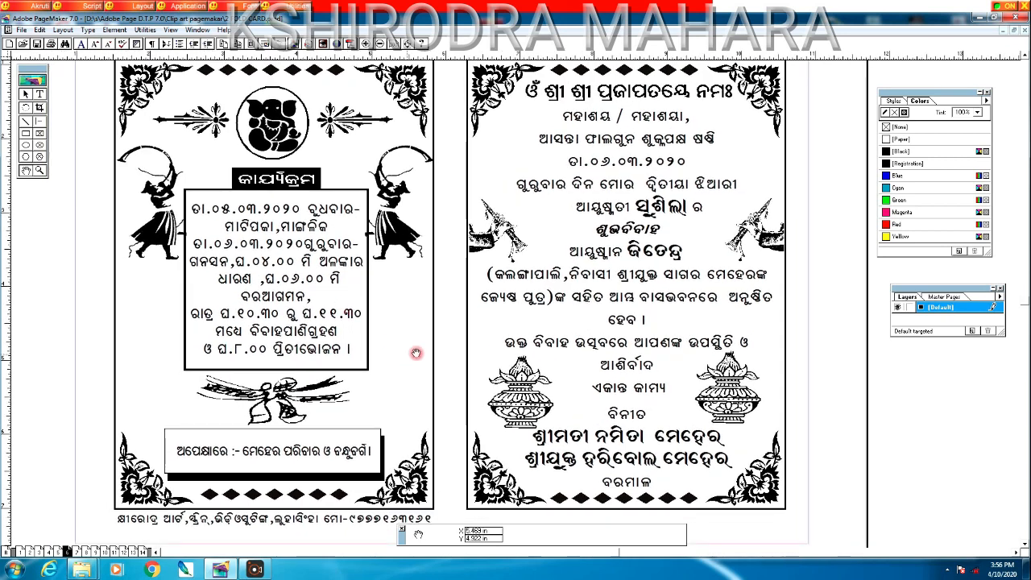
pyautogui.moveTo(411, 352); pyautogui.dragTo(451, 359)
pyautogui.moveTo(508, 327); pyautogui.dragTo(507, 328)
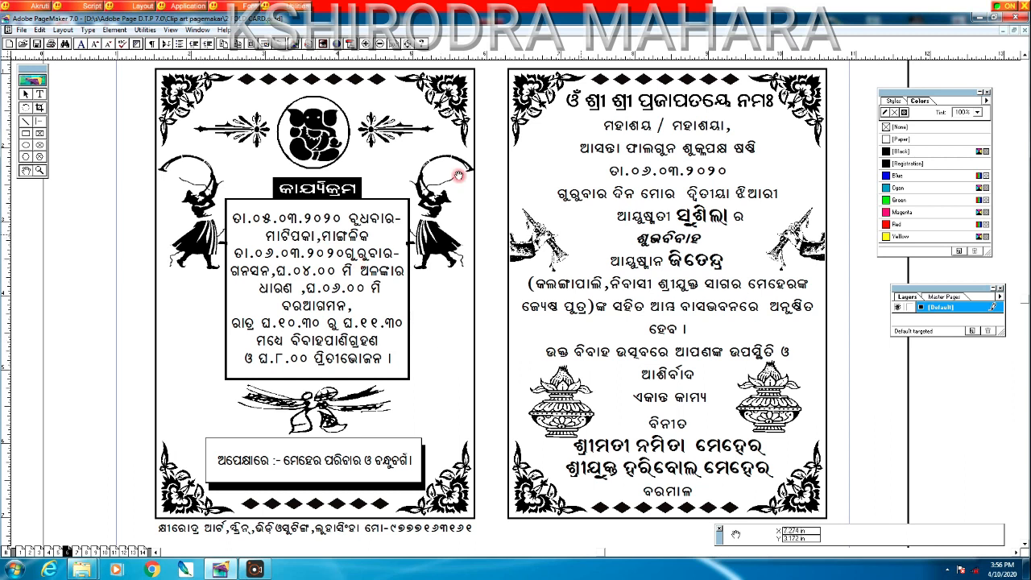
# Step: Colour the left dancer graphic cyan and the right dancer graphic red
pyautogui.click(26, 95)
pyautogui.click(206, 248)
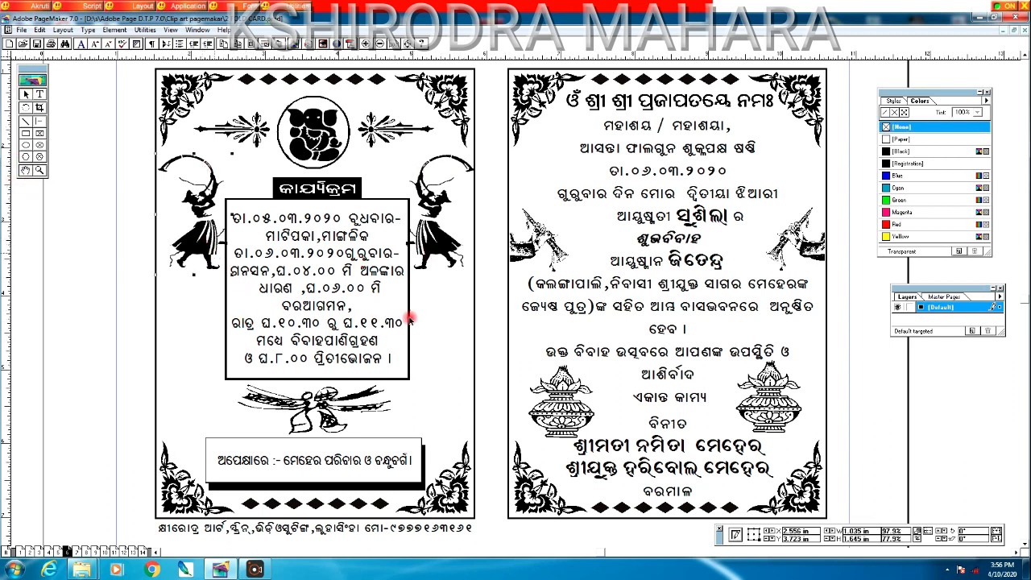
pyautogui.click(886, 187)
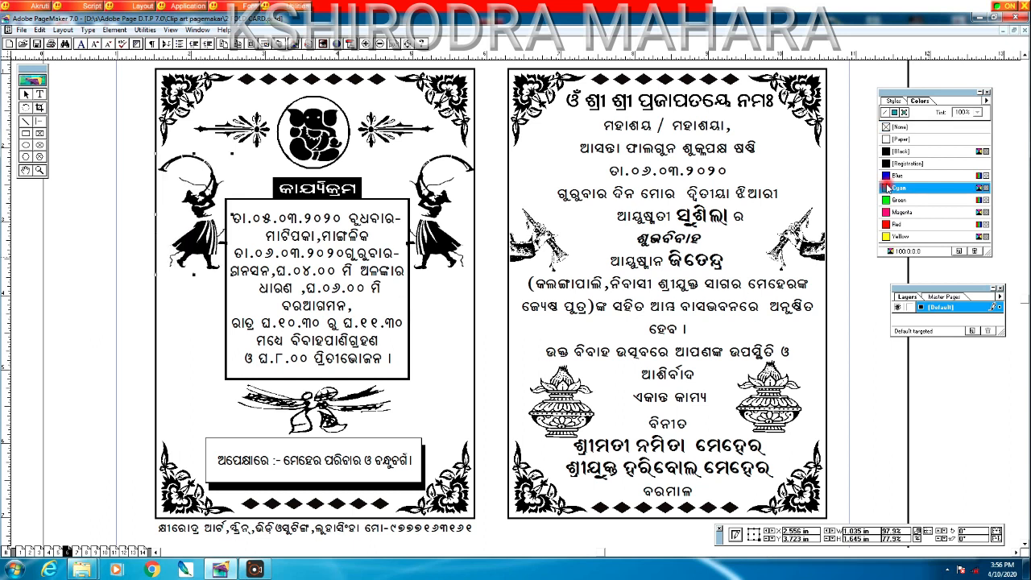
pyautogui.click(456, 242)
pyautogui.click(886, 225)
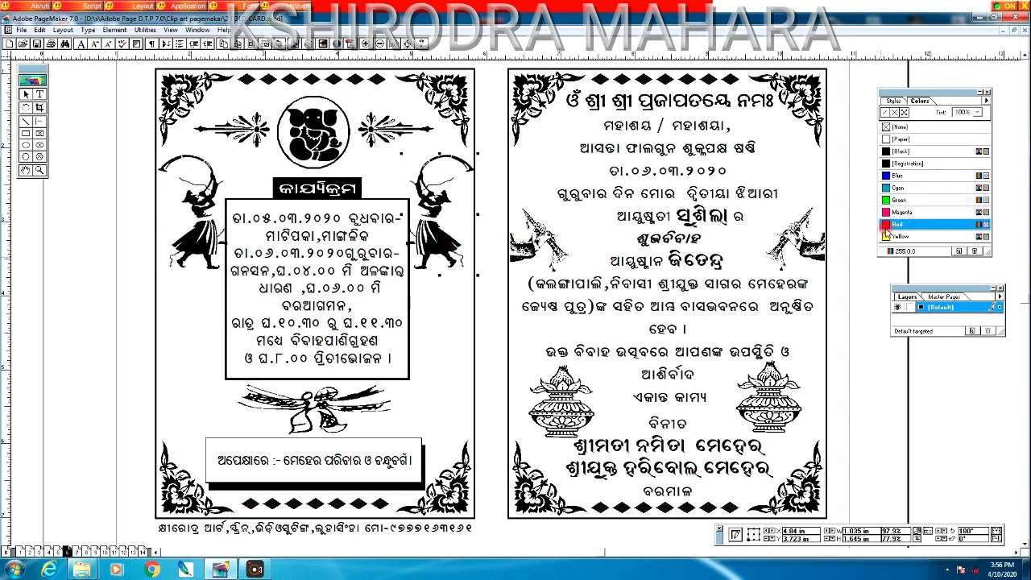
pyautogui.click(648, 268)
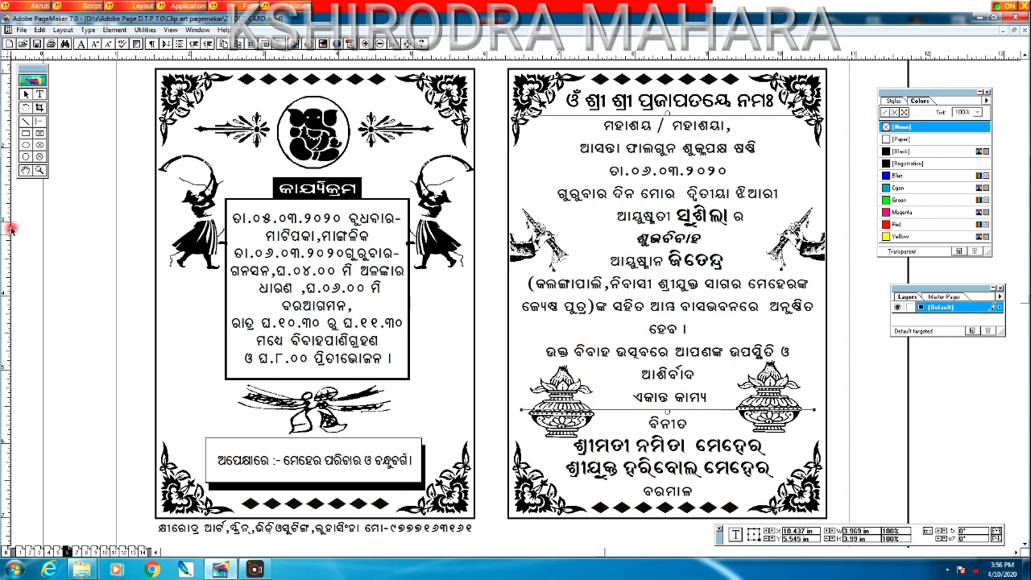
pyautogui.click(25, 171)
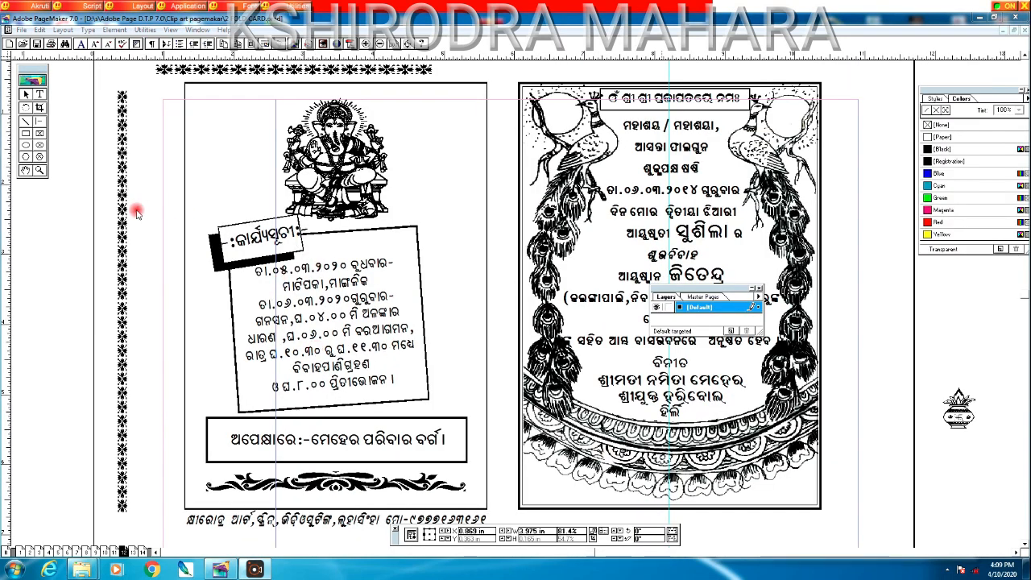
# Step: Move the vertical floral strip to the left panel's left edge and the horizontal strip to its top
pyautogui.click(26, 171)
pyautogui.moveTo(280, 237); pyautogui.dragTo(253, 281)
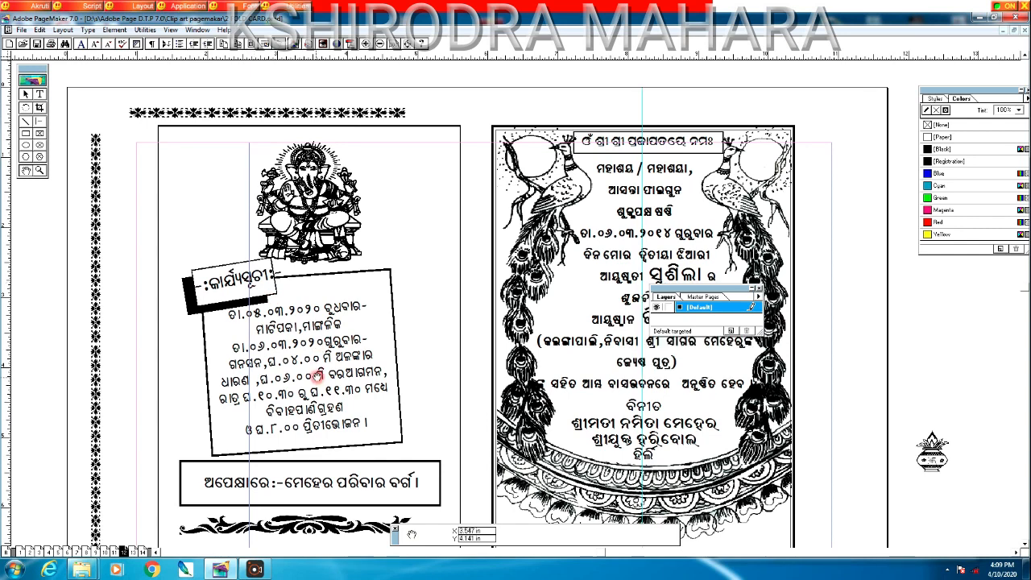
pyautogui.moveTo(316, 377); pyautogui.dragTo(348, 321)
pyautogui.moveTo(412, 276); pyautogui.dragTo(422, 286)
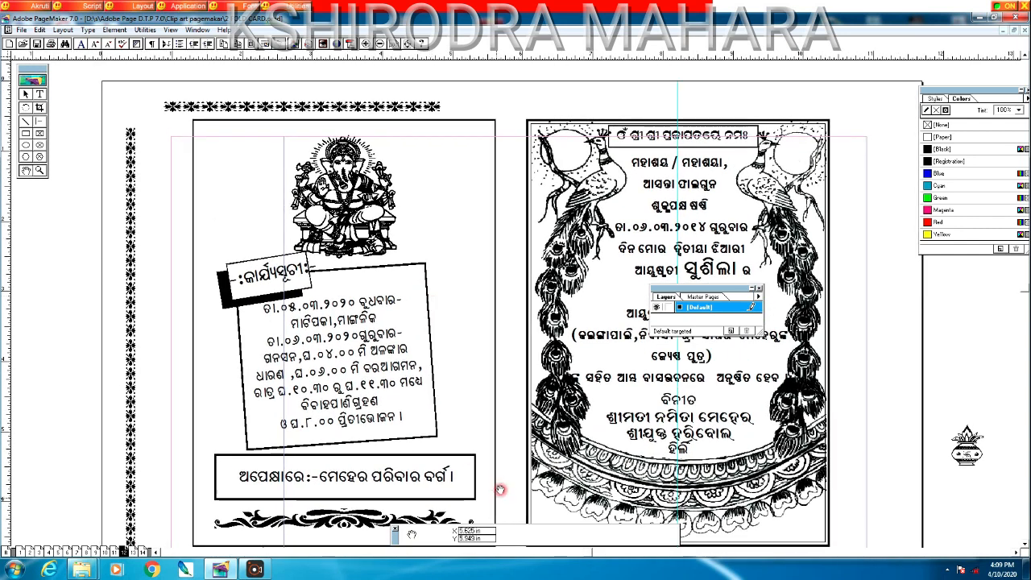
pyautogui.moveTo(426, 431); pyautogui.dragTo(415, 410)
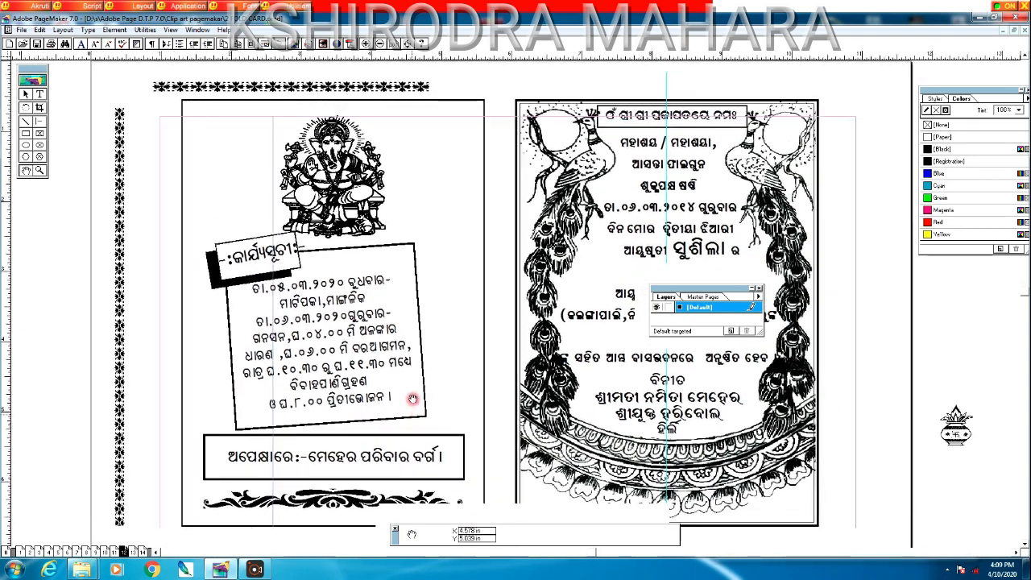
pyautogui.click(29, 95)
pyautogui.moveTo(122, 283); pyautogui.dragTo(187, 278)
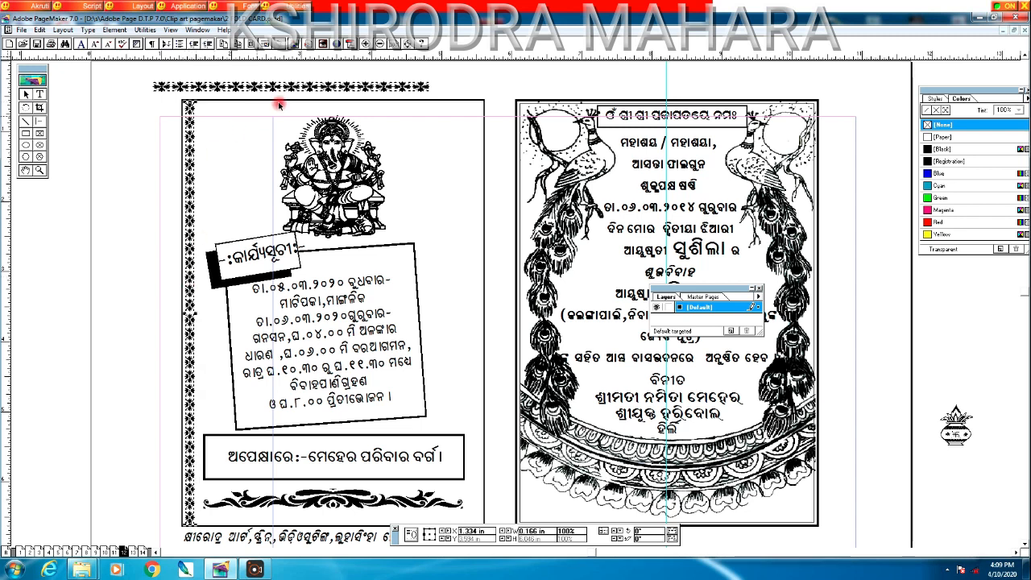
pyautogui.moveTo(298, 86); pyautogui.dragTo(340, 110)
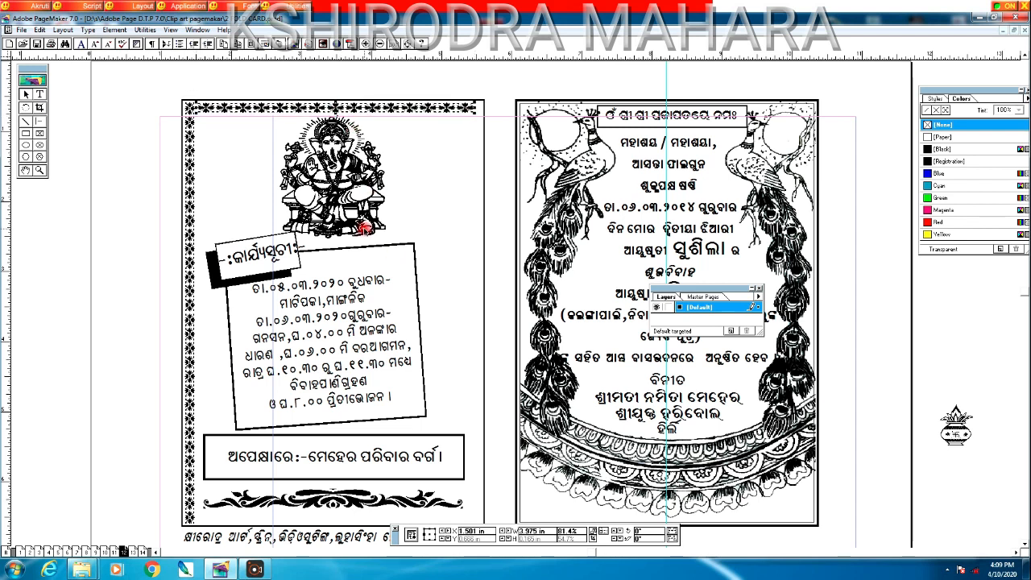
pyautogui.click(24, 169)
# Step: Copy the left floral border strip and paste it along the left panel's right edge
pyautogui.moveTo(264, 397); pyautogui.dragTo(191, 242)
pyautogui.moveTo(197, 338); pyautogui.dragTo(198, 319)
pyautogui.click(24, 95)
pyautogui.click(119, 216)
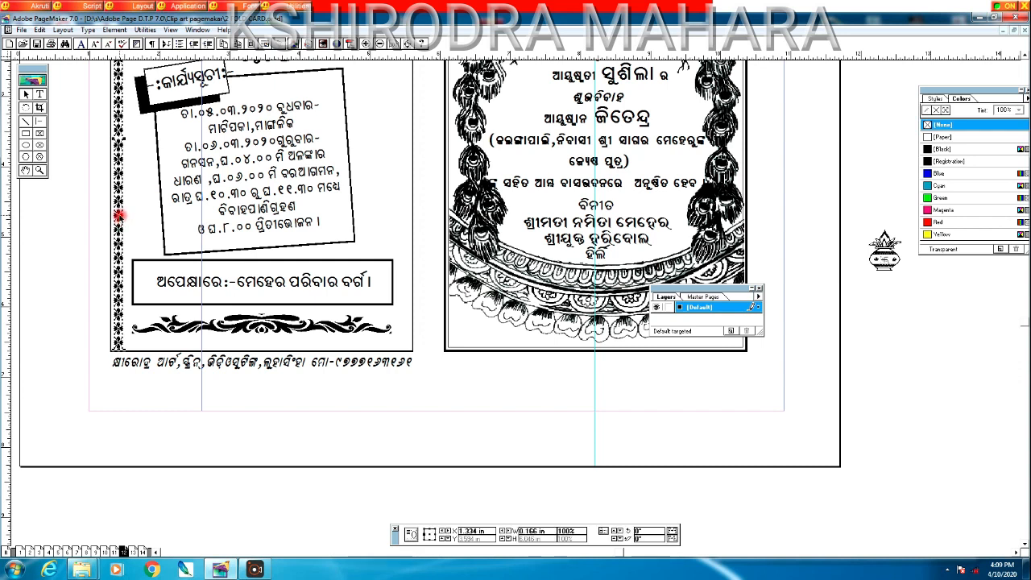
pyautogui.click(83, 396)
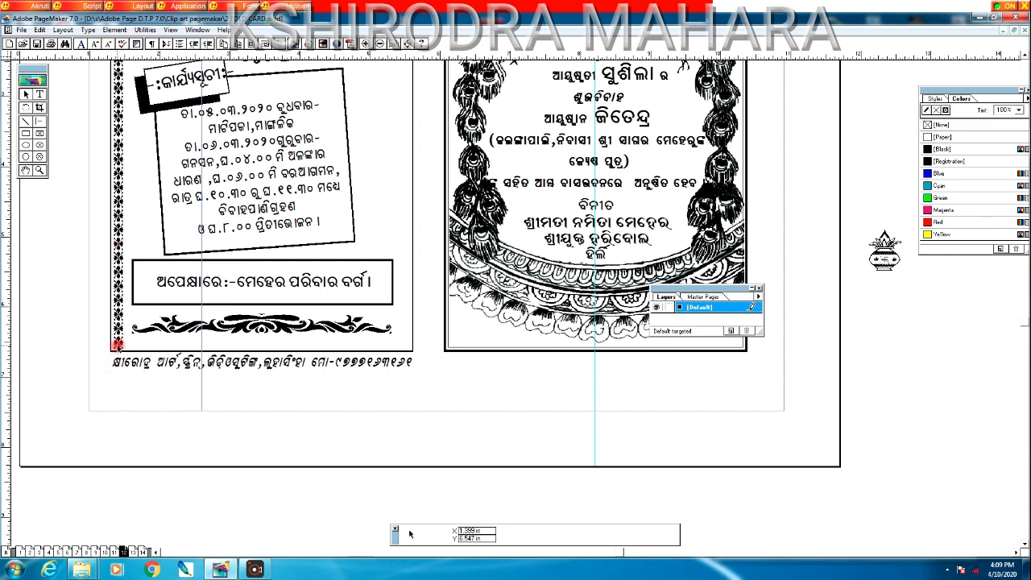
pyautogui.click(118, 346)
pyautogui.rightClick(119, 346)
pyautogui.click(144, 364)
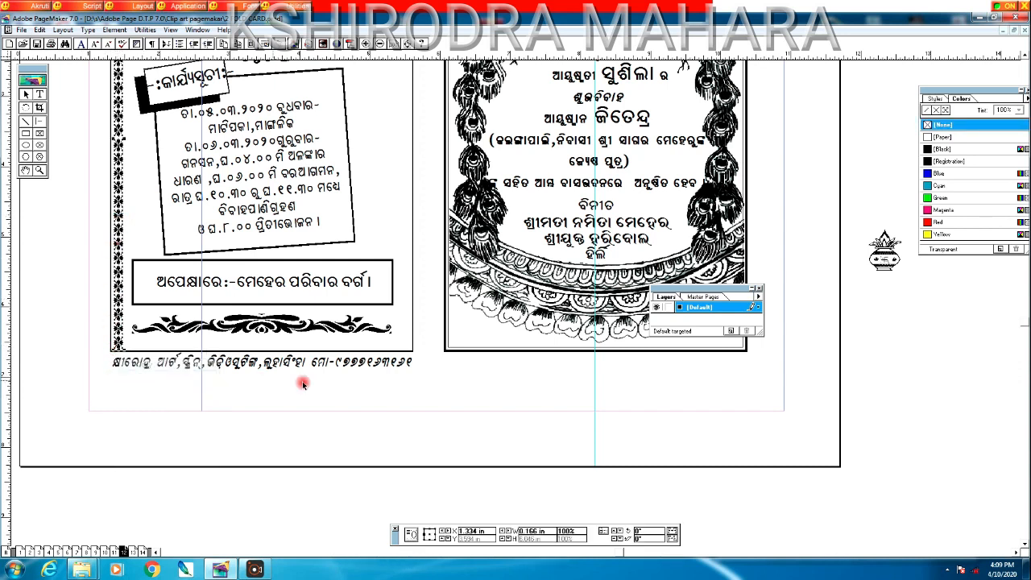
pyautogui.rightClick(428, 304)
pyautogui.click(443, 332)
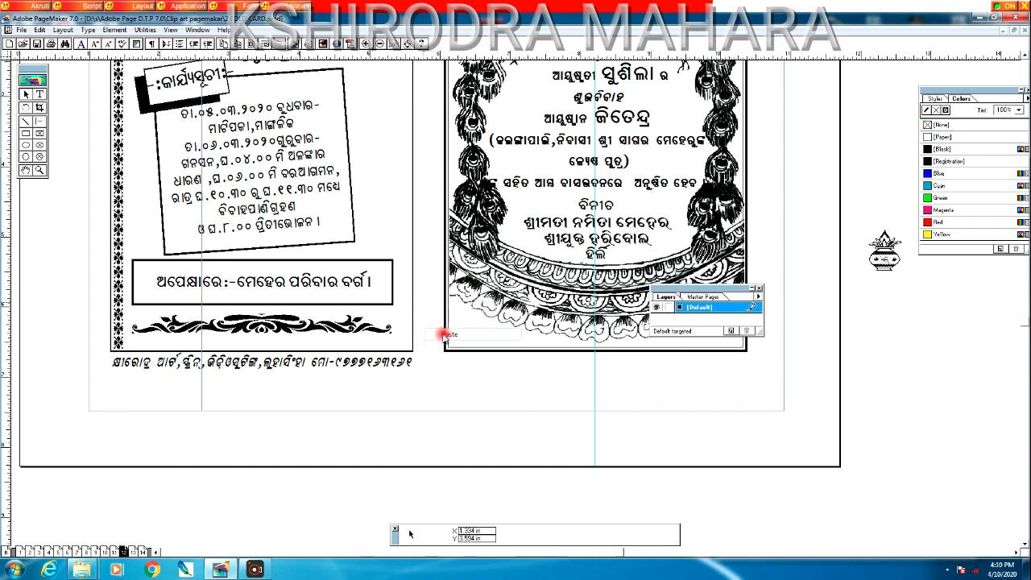
pyautogui.moveTo(428, 323); pyautogui.dragTo(395, 282)
# Step: Align the vertical border strip with the panel frame and copy the top floral strip
pyautogui.click(26, 170)
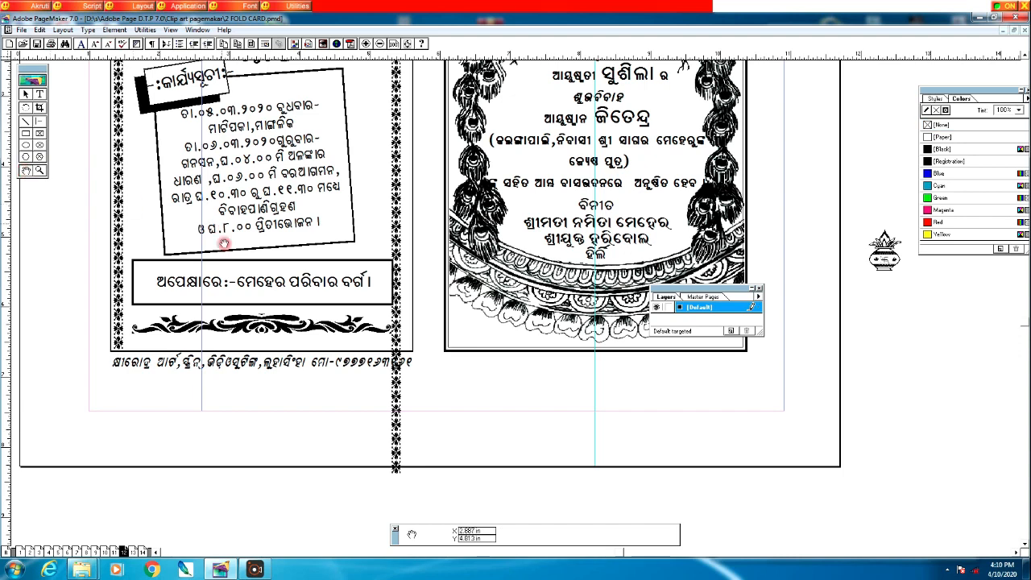
pyautogui.moveTo(251, 190); pyautogui.dragTo(243, 347)
pyautogui.moveTo(150, 248); pyautogui.dragTo(137, 269)
pyautogui.click(25, 94)
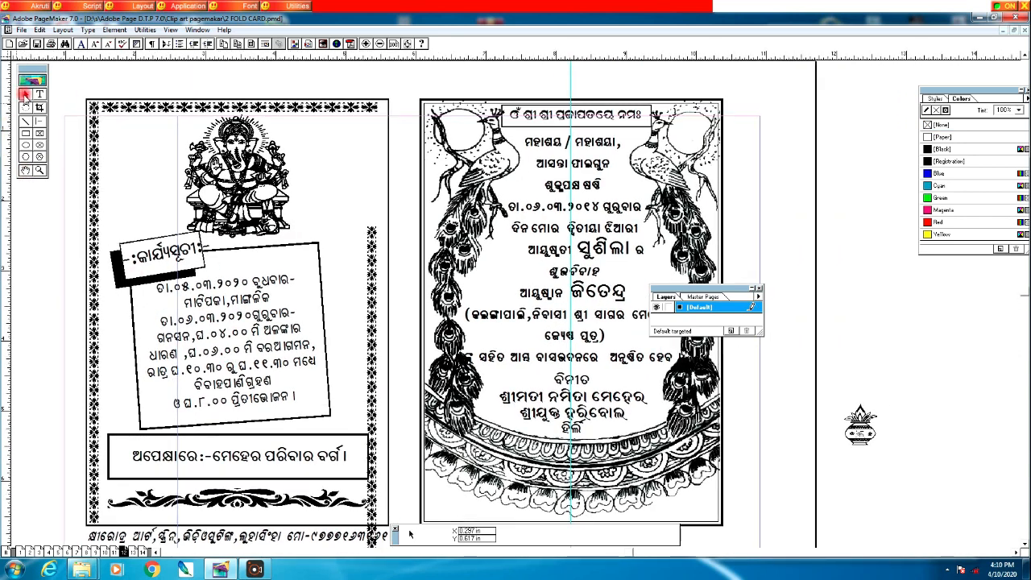
pyautogui.click(372, 354)
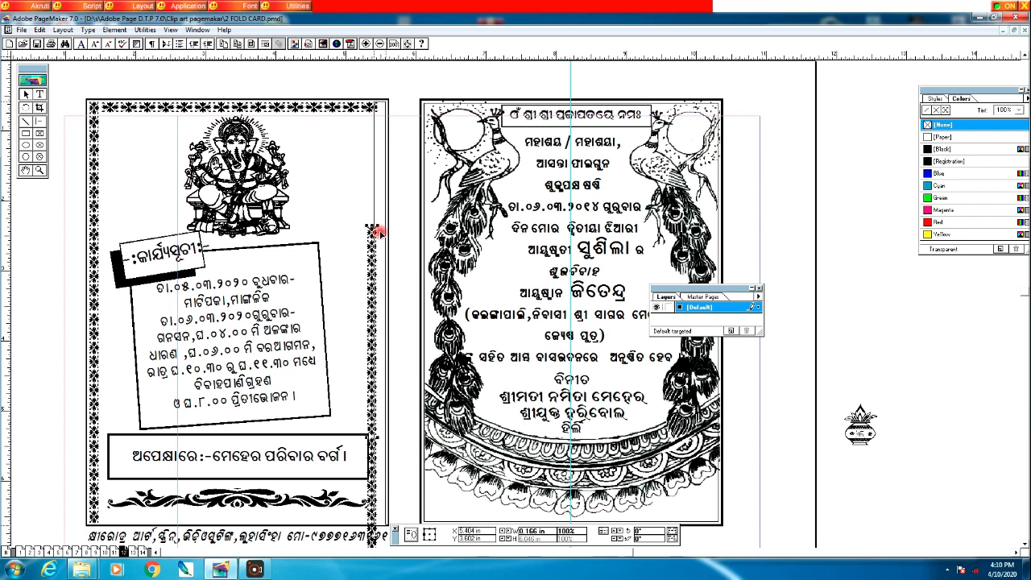
pyautogui.moveTo(378, 232); pyautogui.dragTo(386, 235)
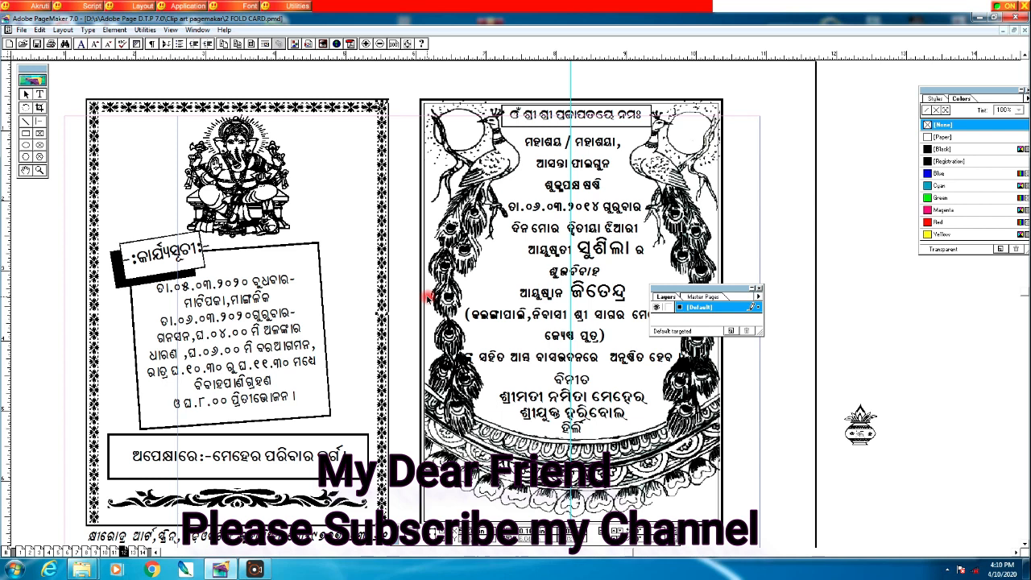
pyautogui.rightClick(272, 106)
pyautogui.click(295, 124)
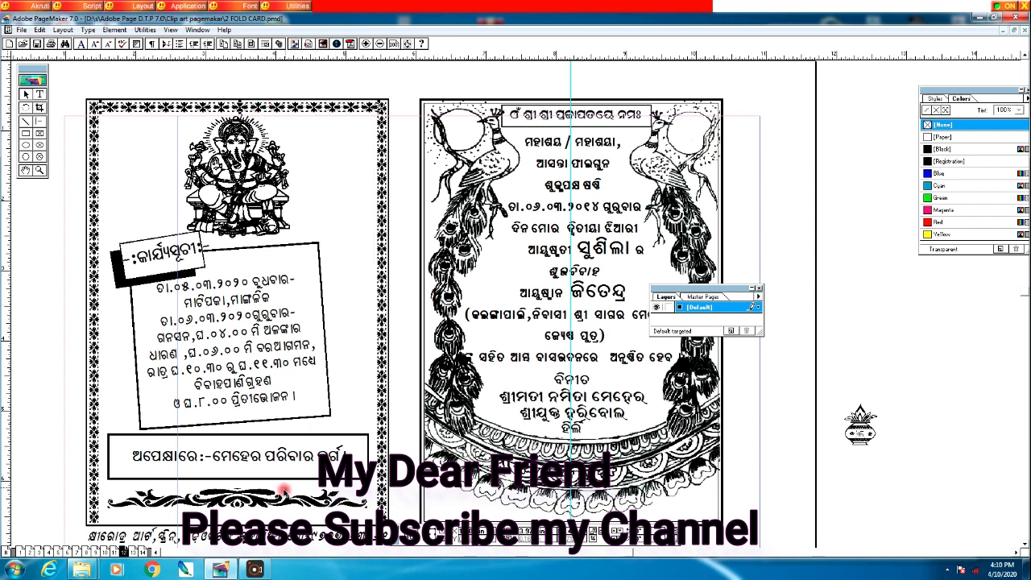
# Step: Paste the floral border strip and slide it along the left panel's bottom edge
pyautogui.rightClick(256, 516)
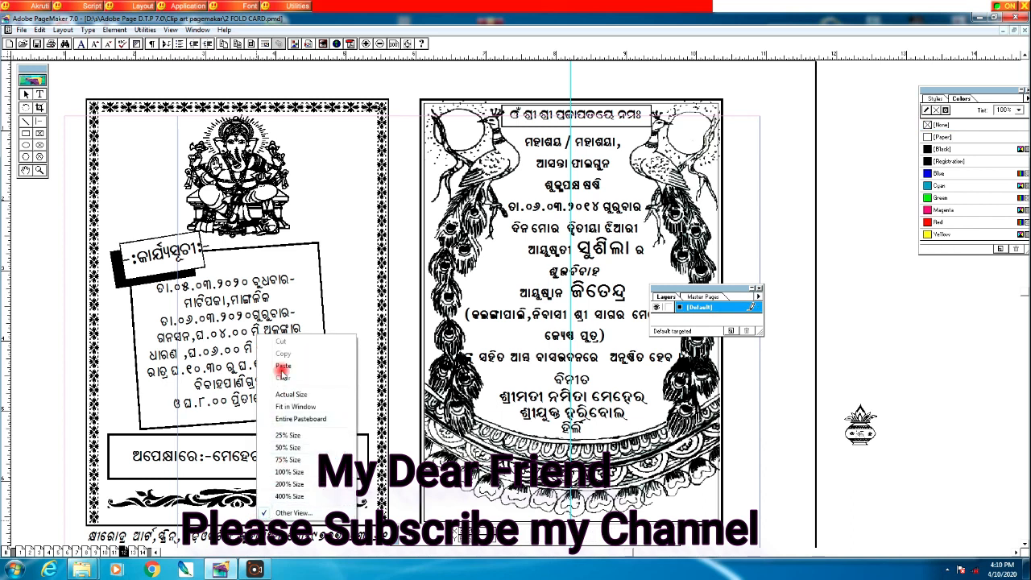
pyautogui.click(282, 367)
pyautogui.moveTo(279, 519); pyautogui.dragTo(132, 515)
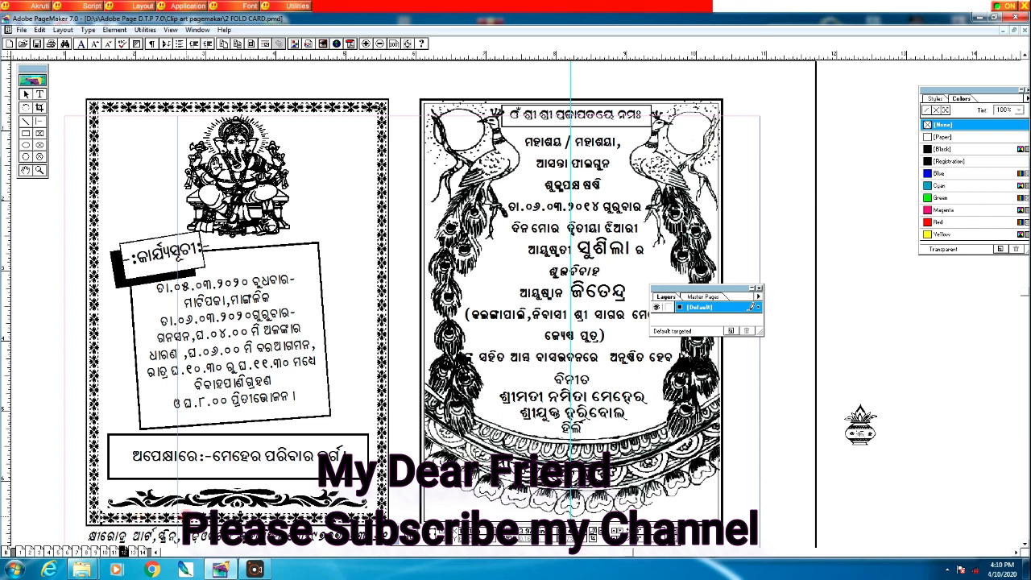
# Step: Bring the whole card into view and drag the Layers palette off it
pyautogui.click(26, 170)
pyautogui.moveTo(266, 356); pyautogui.dragTo(320, 321)
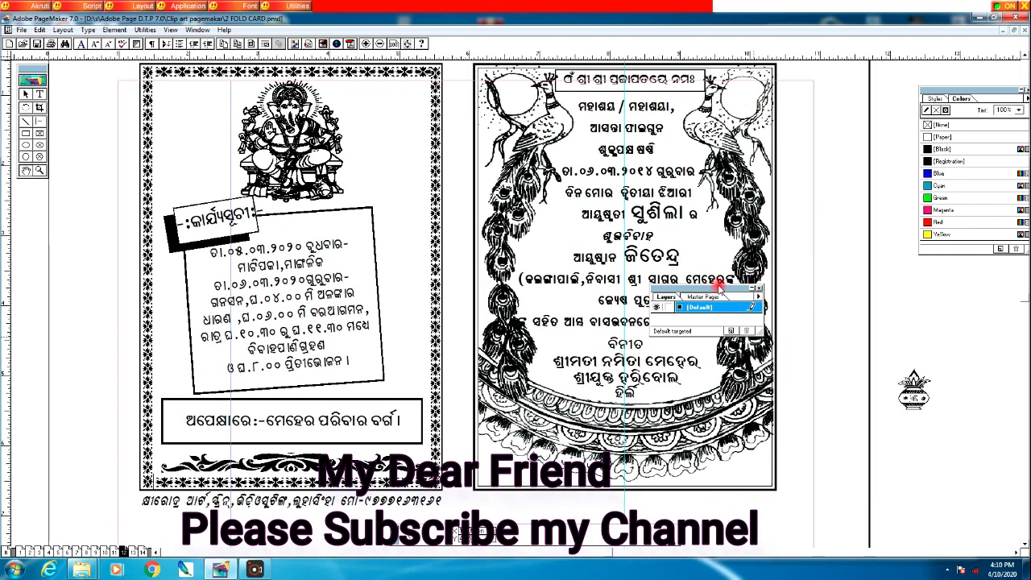
pyautogui.moveTo(702, 288); pyautogui.dragTo(946, 286)
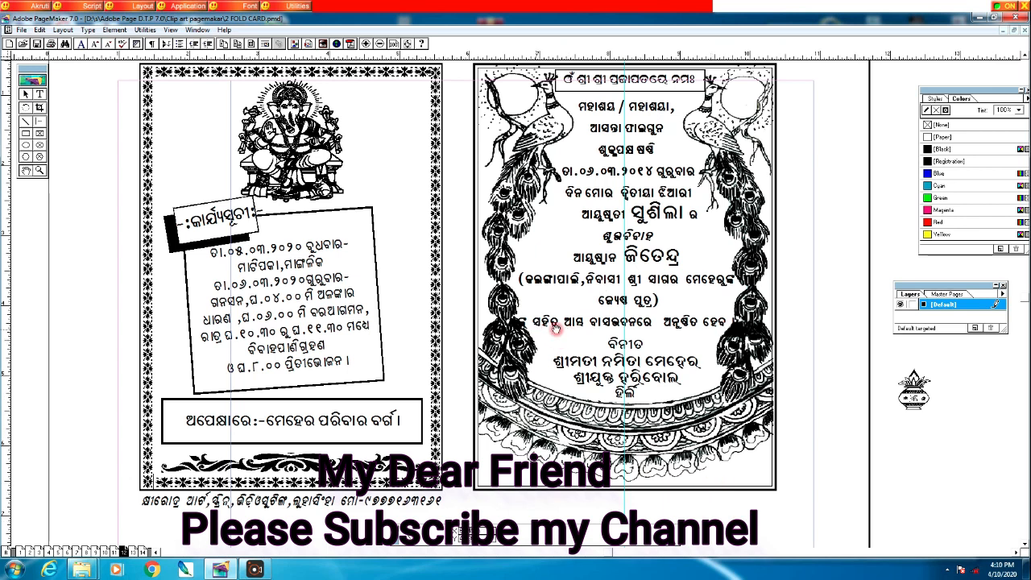
pyautogui.click(40, 95)
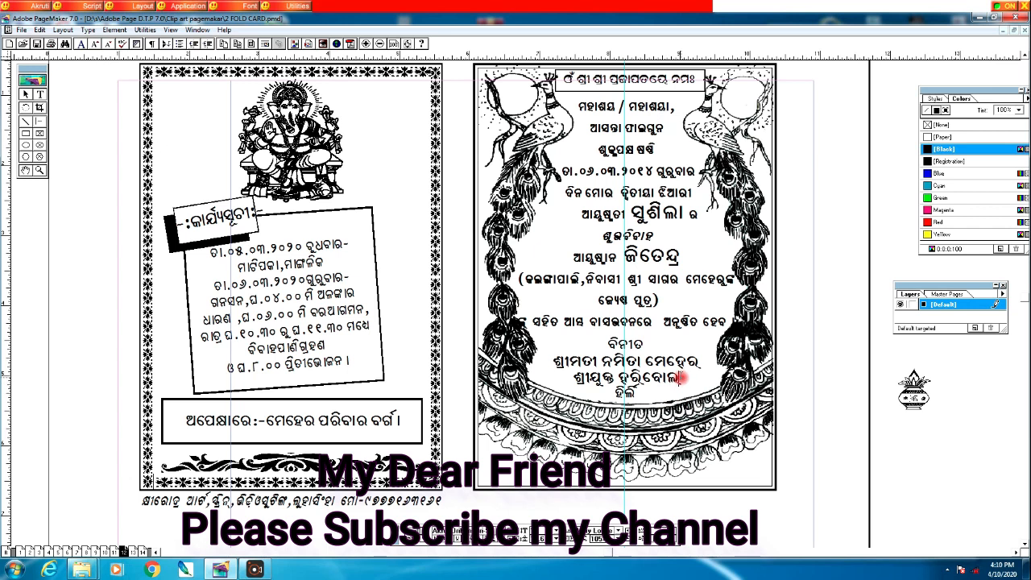
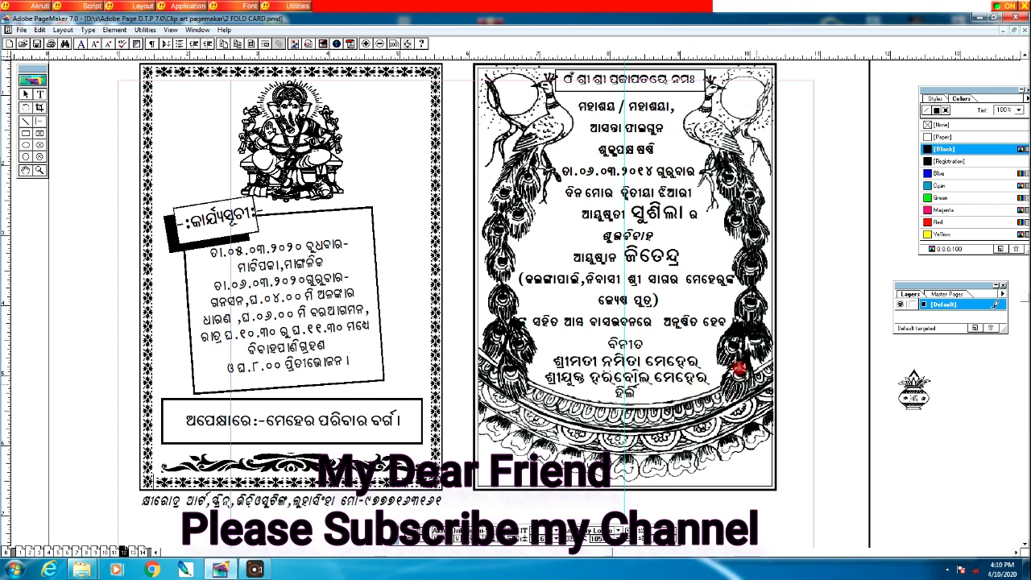
pyautogui.moveTo(555, 362); pyautogui.dragTo(718, 385)
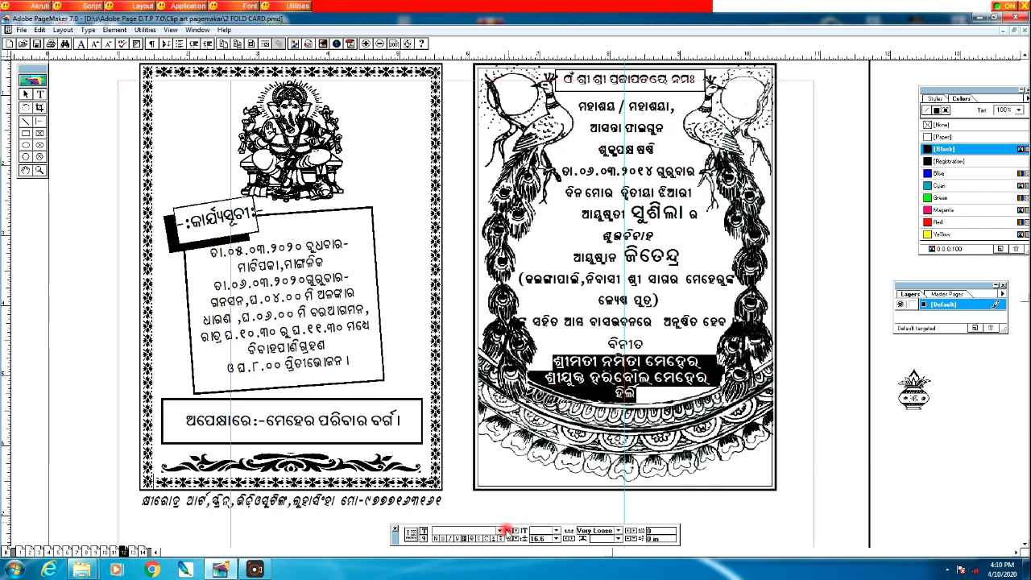
pyautogui.click(498, 534)
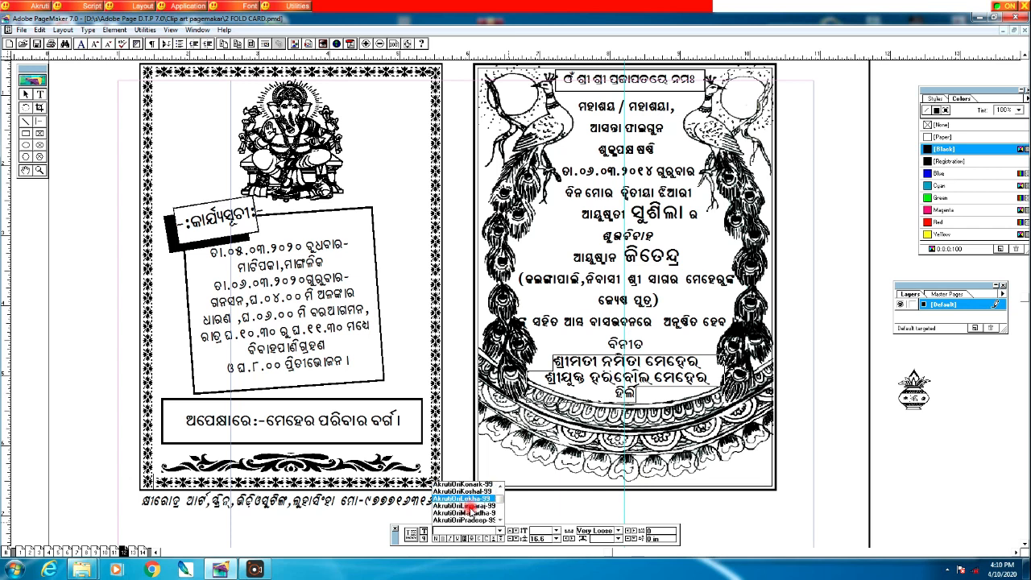
pyautogui.click(469, 506)
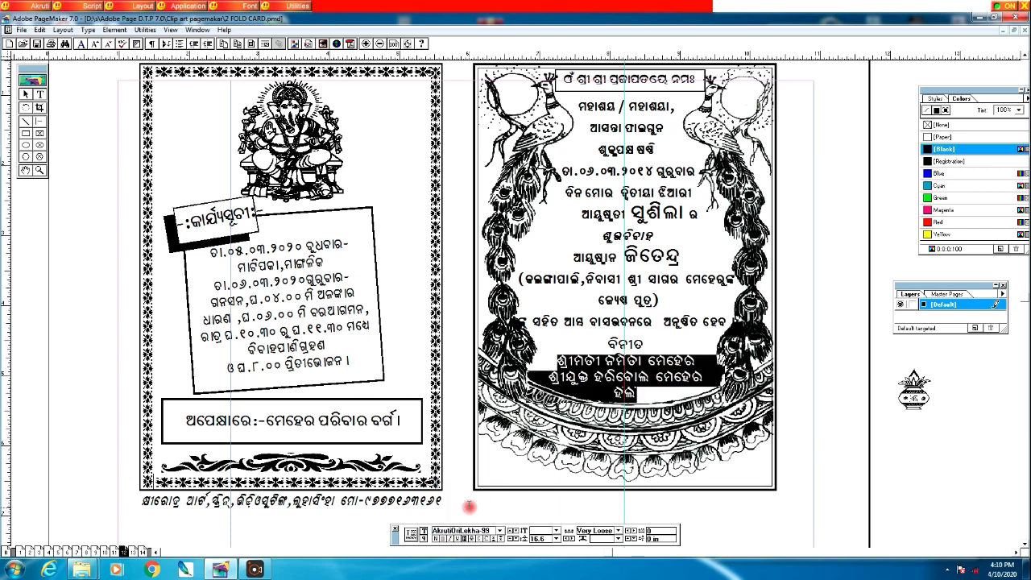
pyautogui.click(25, 94)
pyautogui.click(640, 379)
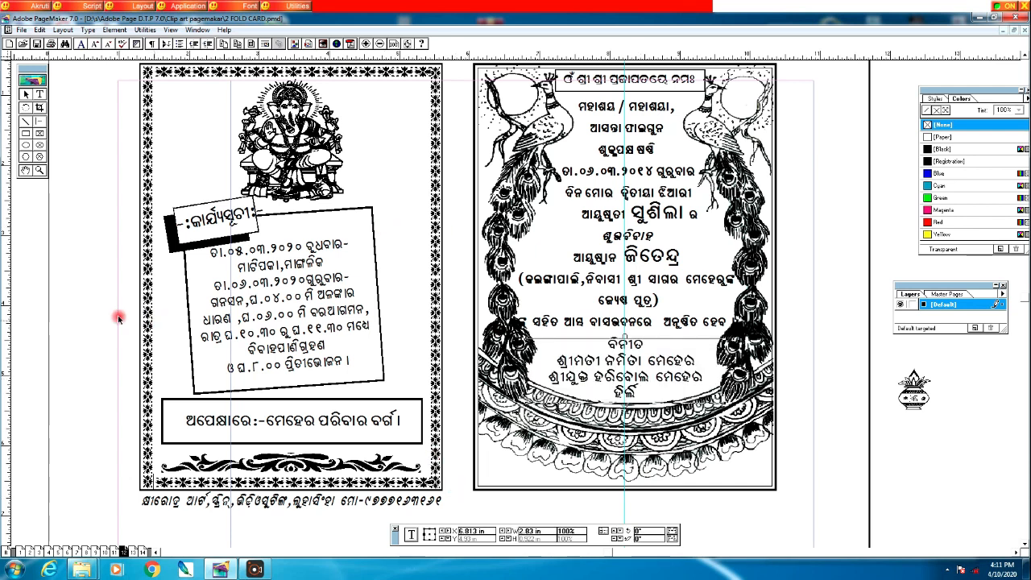
pyautogui.click(39, 94)
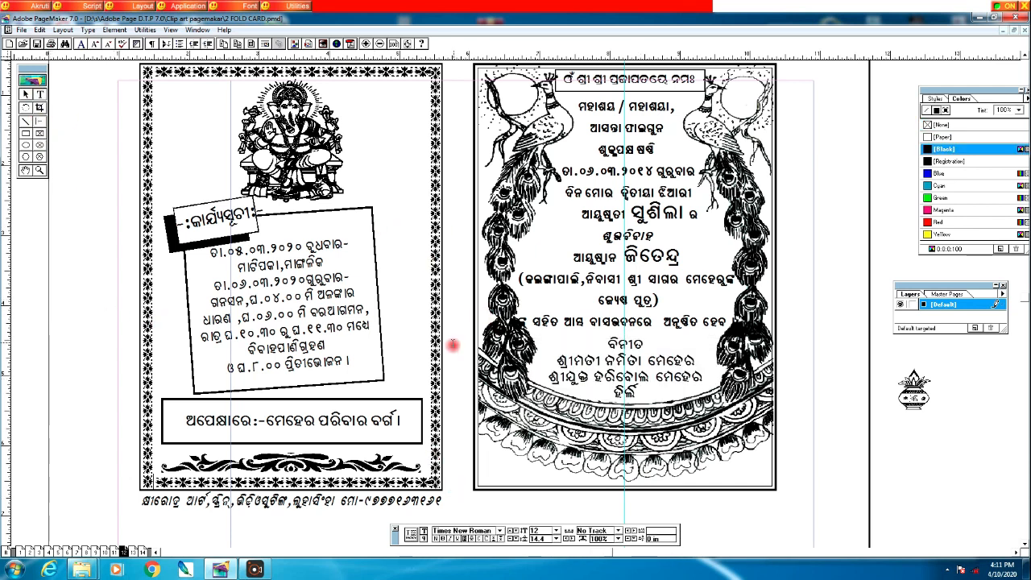
# Step: Increase the two closing name lines from 18 pt to 20 pt and reselect them
pyautogui.moveTo(557, 363); pyautogui.dragTo(722, 372)
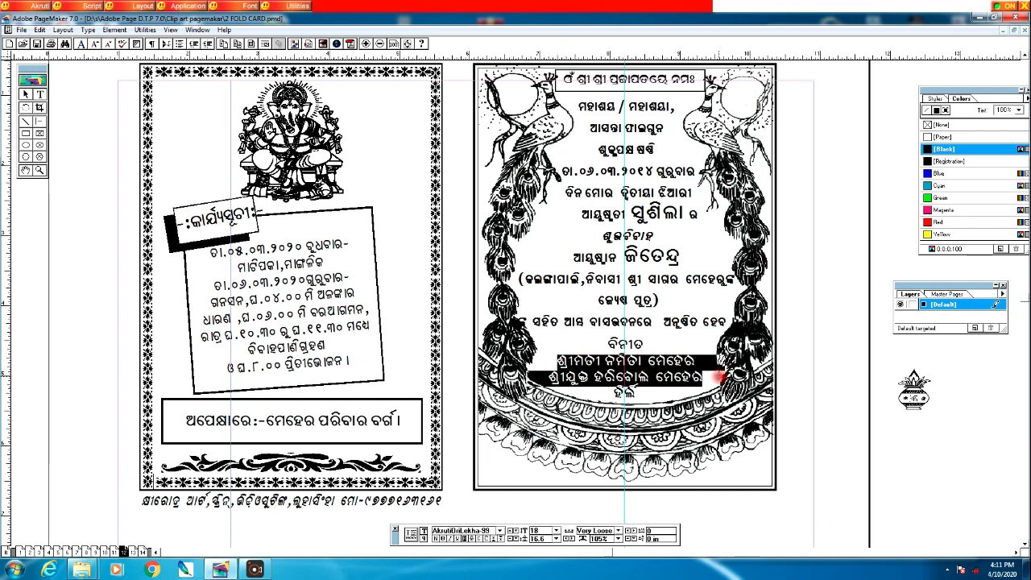
pyautogui.hotkey('ctrl', 'alt', 'shift', '.')
pyautogui.hotkey('ctrl', 'alt', 'shift', '.')
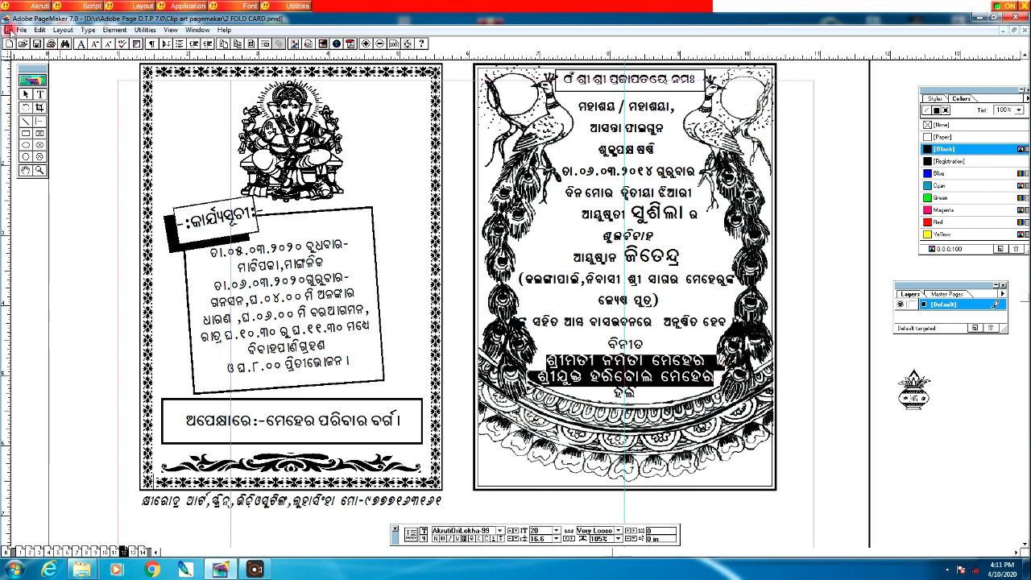
pyautogui.click(26, 94)
pyautogui.click(610, 374)
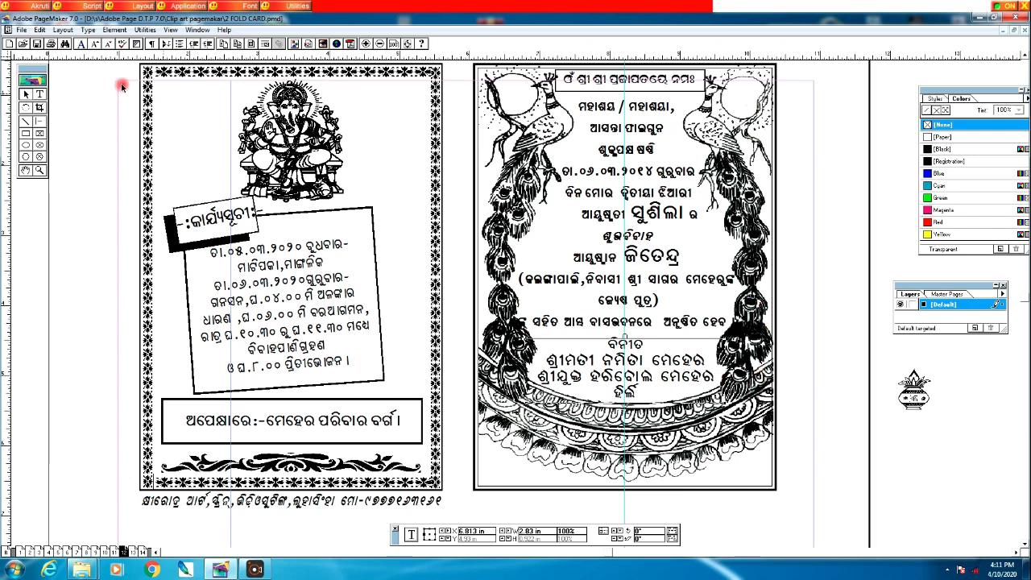
pyautogui.click(39, 93)
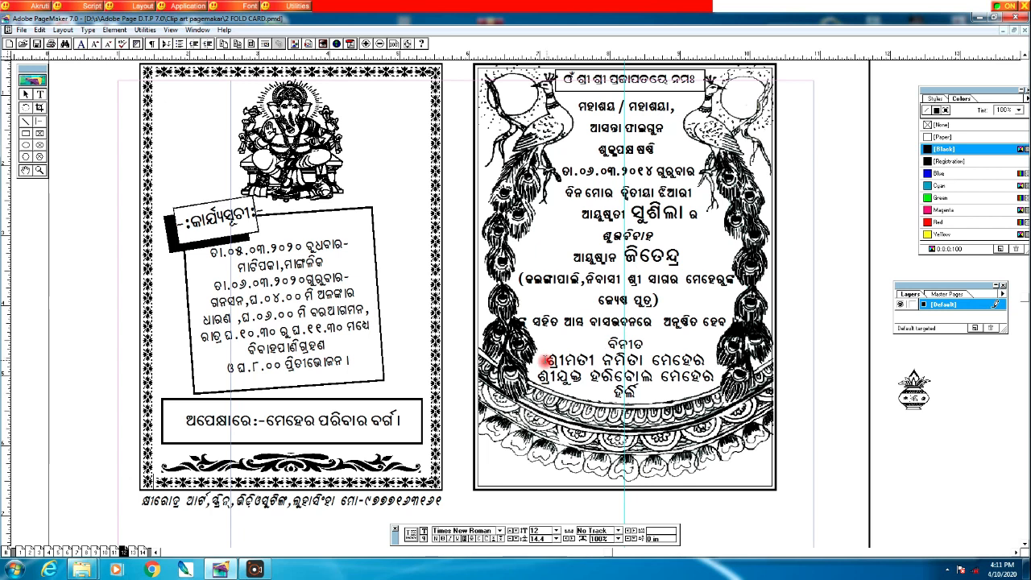
pyautogui.moveTo(551, 361); pyautogui.dragTo(741, 375)
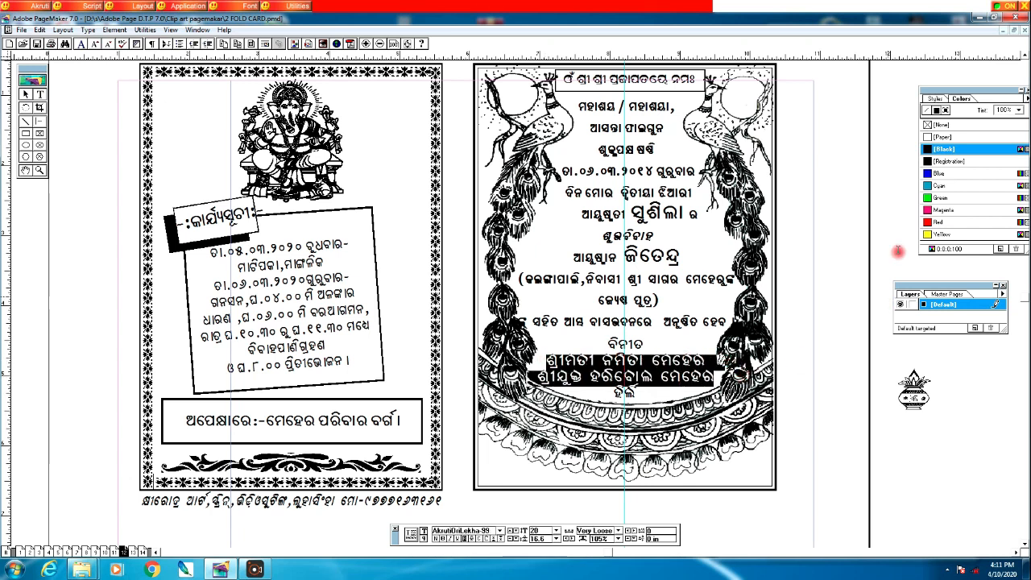
pyautogui.click(707, 342)
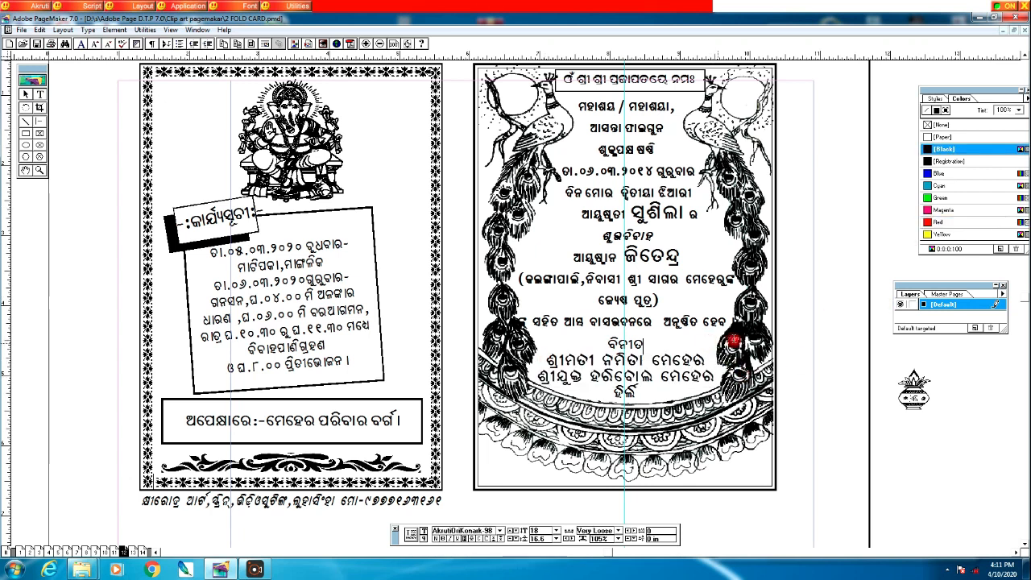
pyautogui.moveTo(550, 361); pyautogui.dragTo(709, 375)
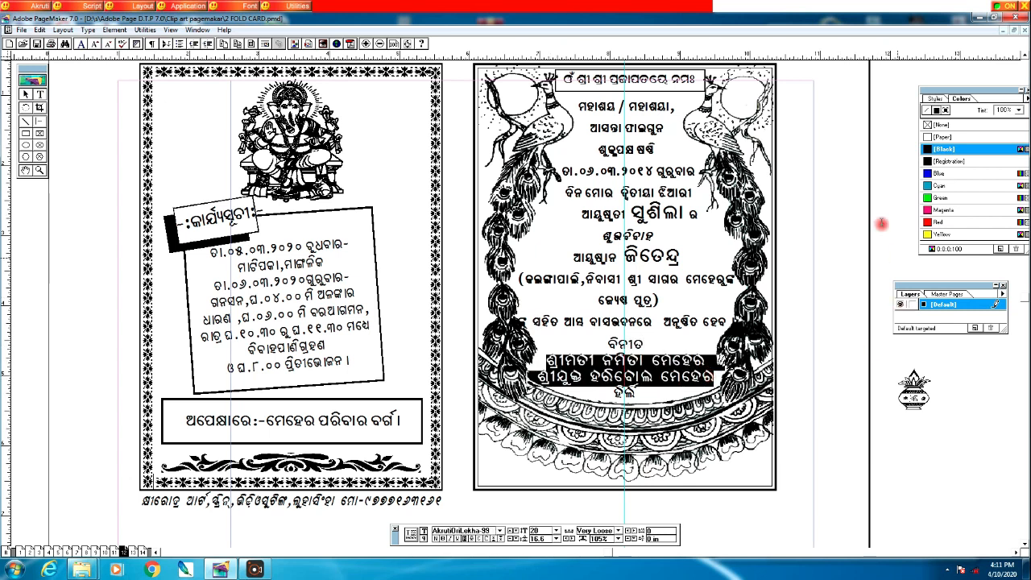
pyautogui.click(927, 222)
pyautogui.click(623, 322)
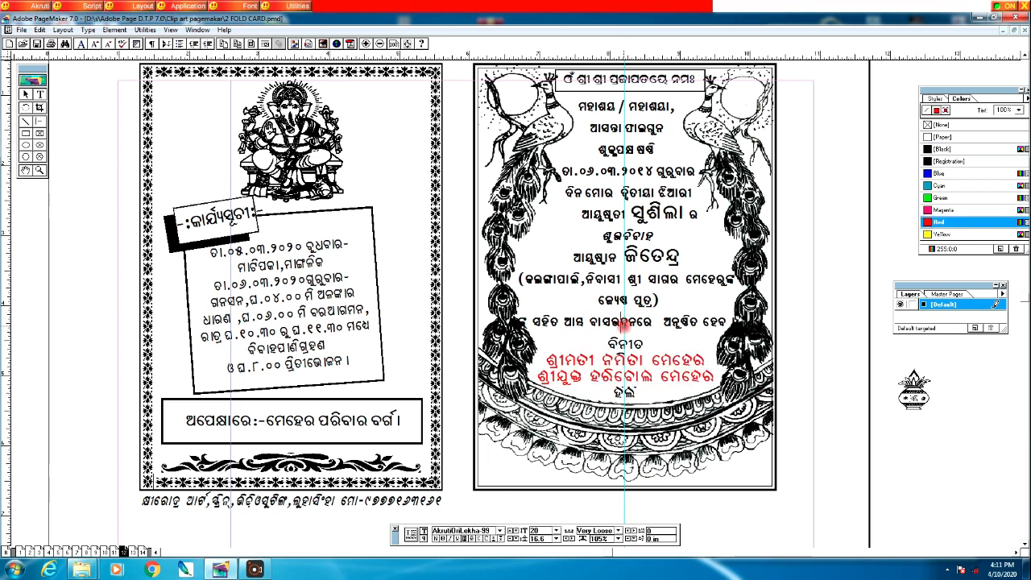
pyautogui.moveTo(633, 212); pyautogui.dragTo(686, 213)
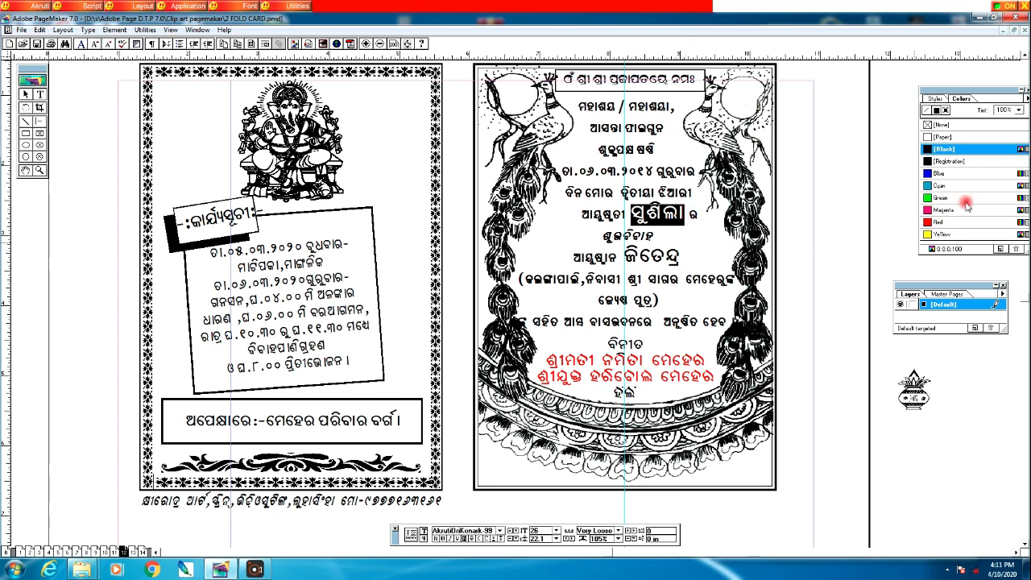
pyautogui.click(928, 221)
pyautogui.moveTo(622, 256); pyautogui.dragTo(689, 258)
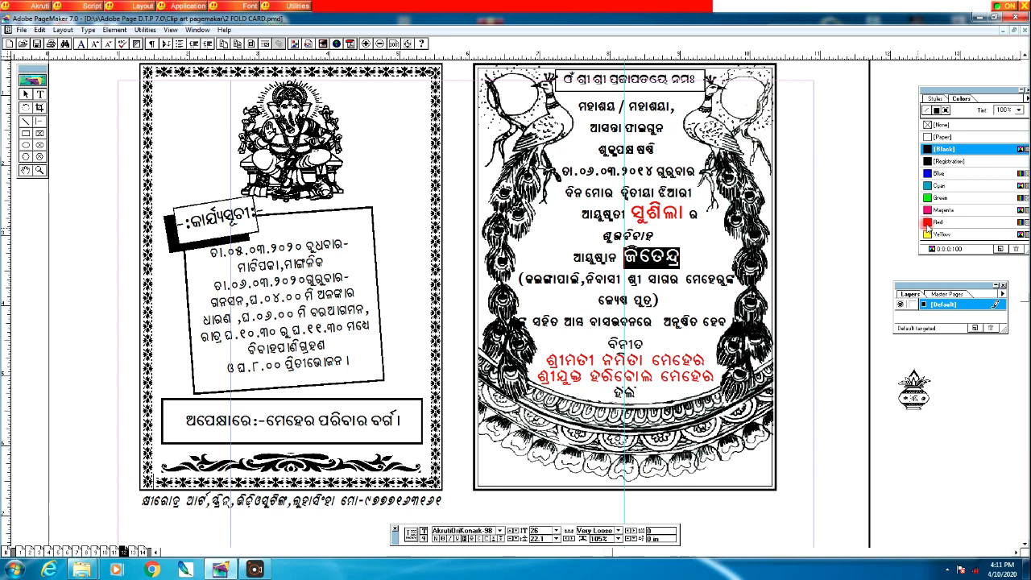
pyautogui.click(927, 223)
pyautogui.moveTo(597, 235); pyautogui.dragTo(654, 235)
pyautogui.click(928, 176)
# Step: Nudge the upper invitation text block slightly up and to the right
pyautogui.click(719, 277)
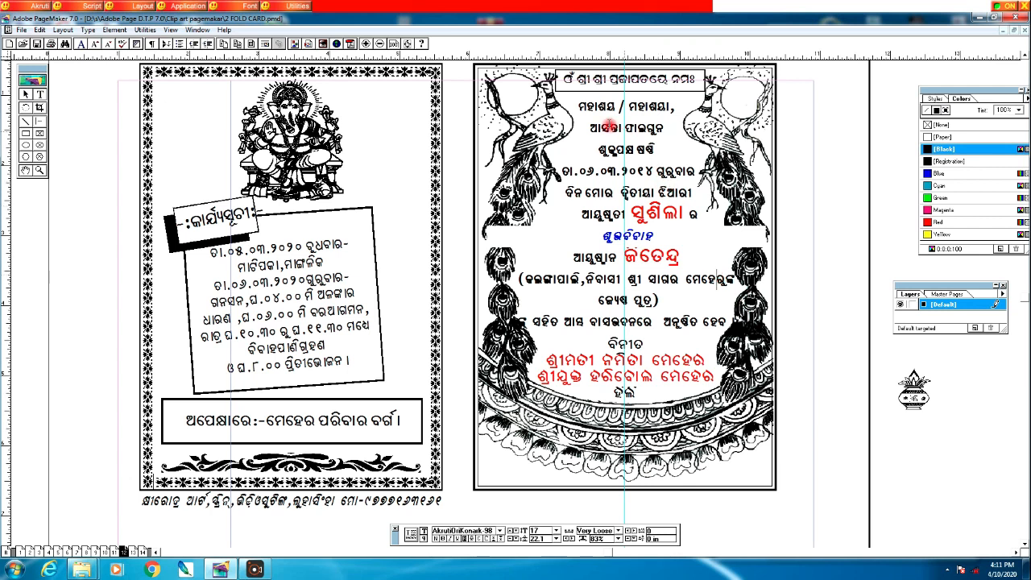
pyautogui.moveTo(577, 110); pyautogui.dragTo(703, 182)
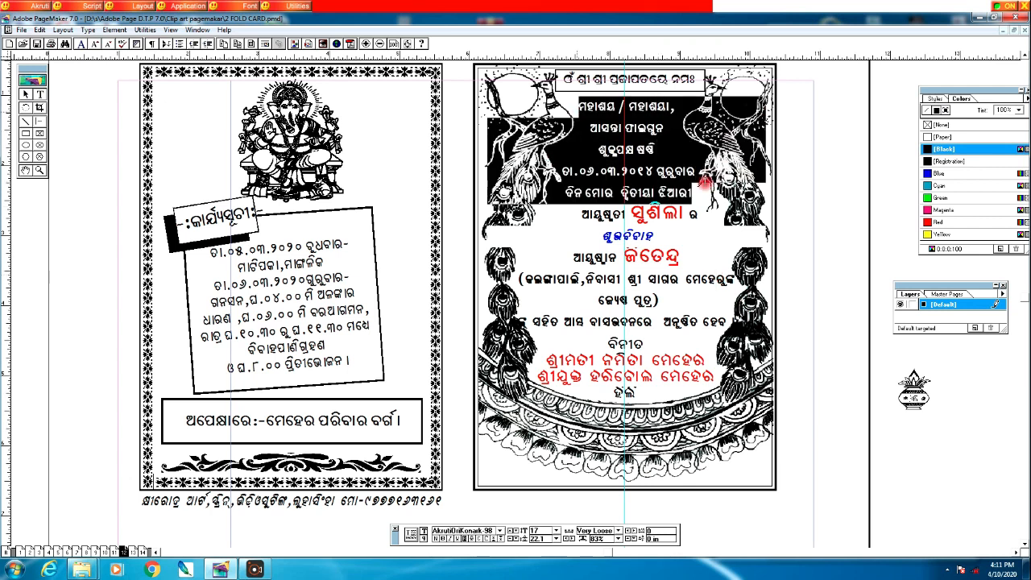
pyautogui.click(786, 256)
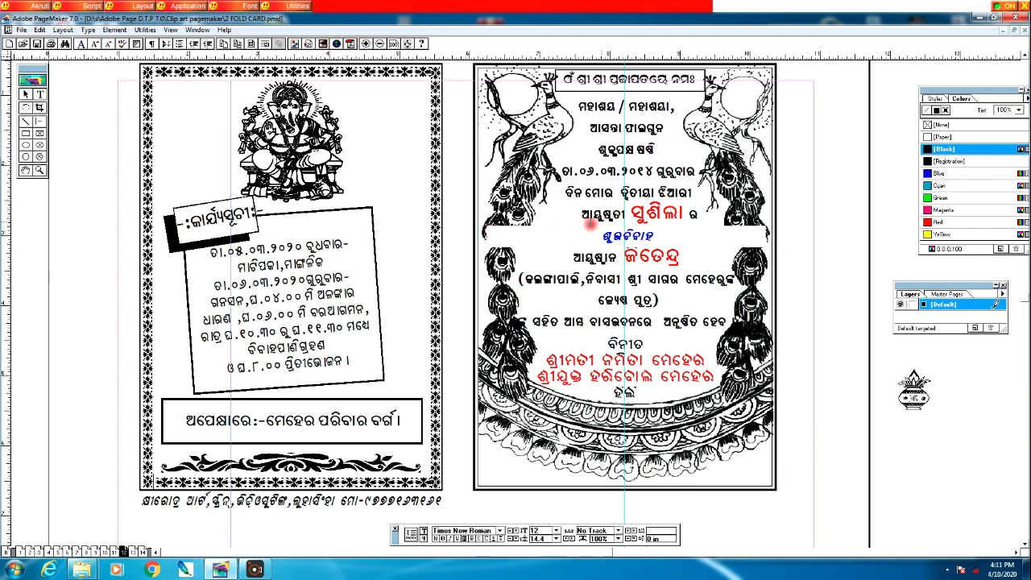
pyautogui.click(26, 92)
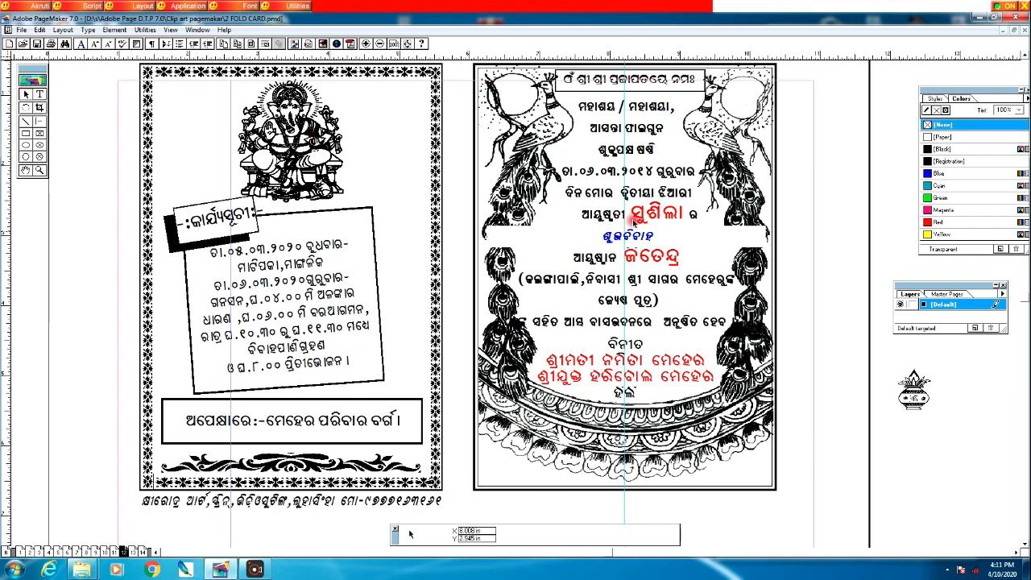
pyautogui.moveTo(713, 253); pyautogui.dragTo(716, 248)
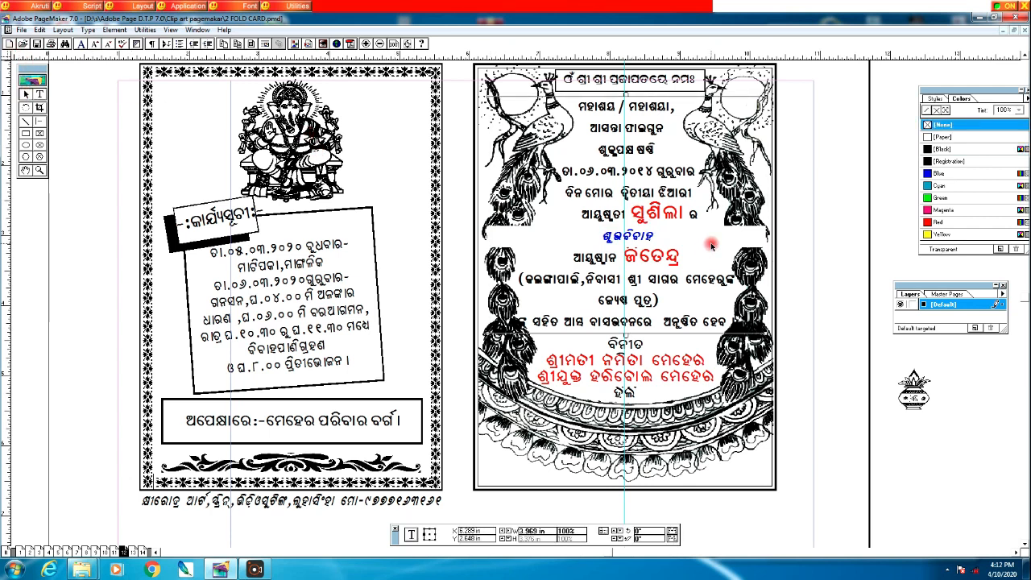